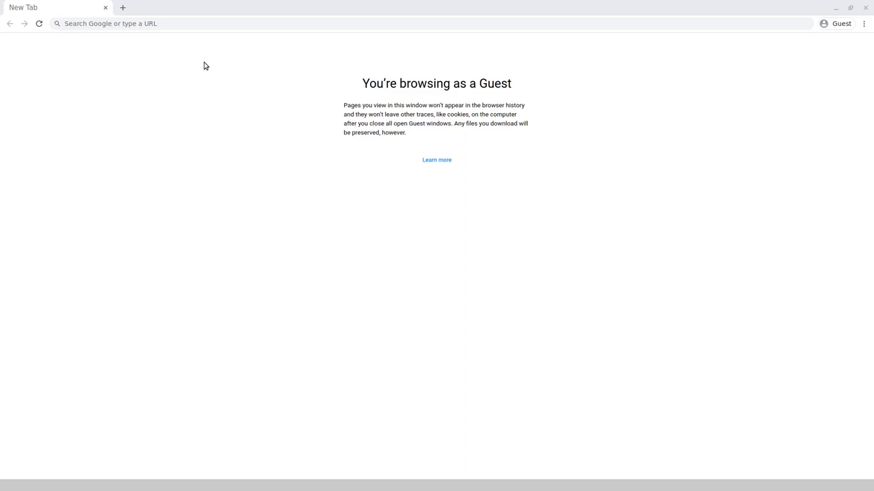
left_click(205, 26)
type("http://192.168.0.7/")
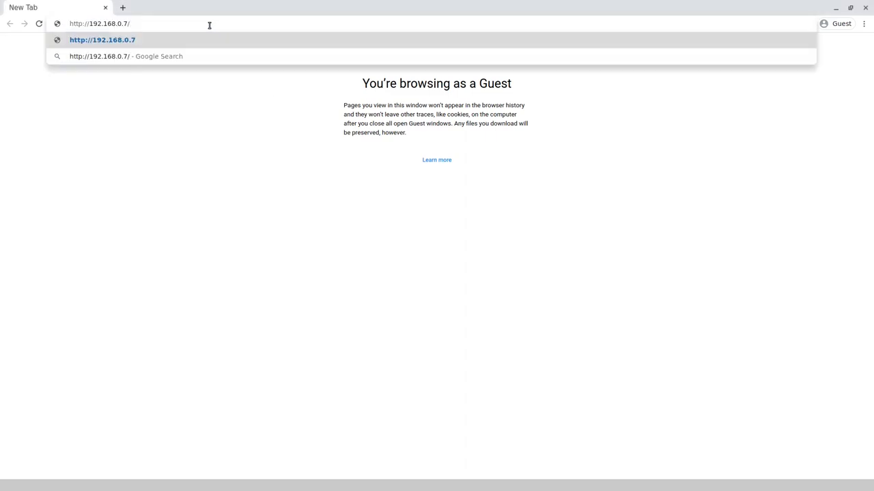
key("Return")
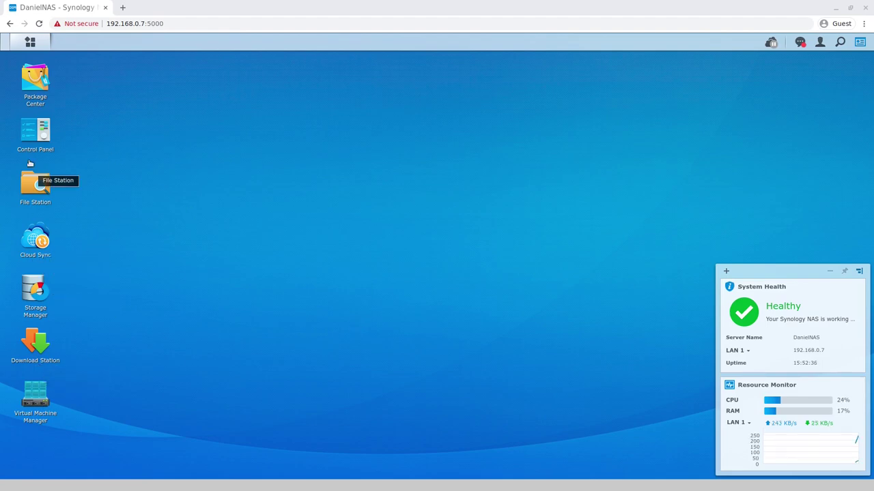
Step: Open Package Center, glance at Beta Packages, then return to the All Packages list
left_click(25, 91)
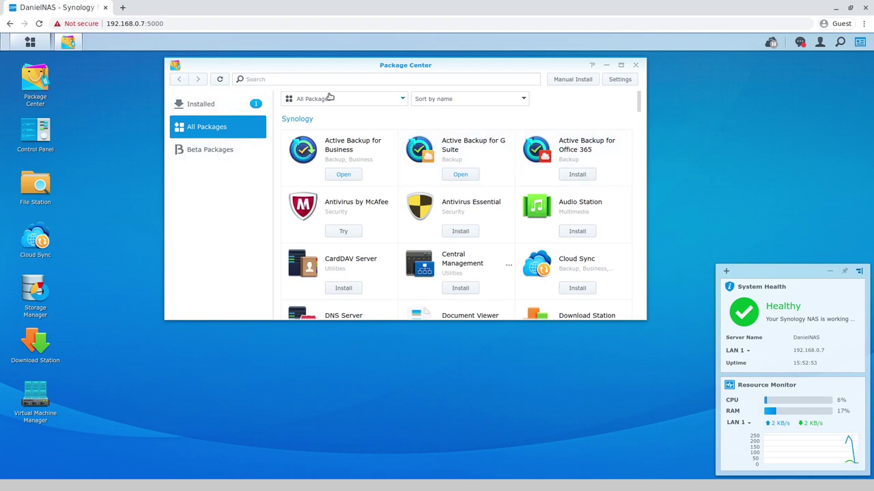
left_click(194, 146)
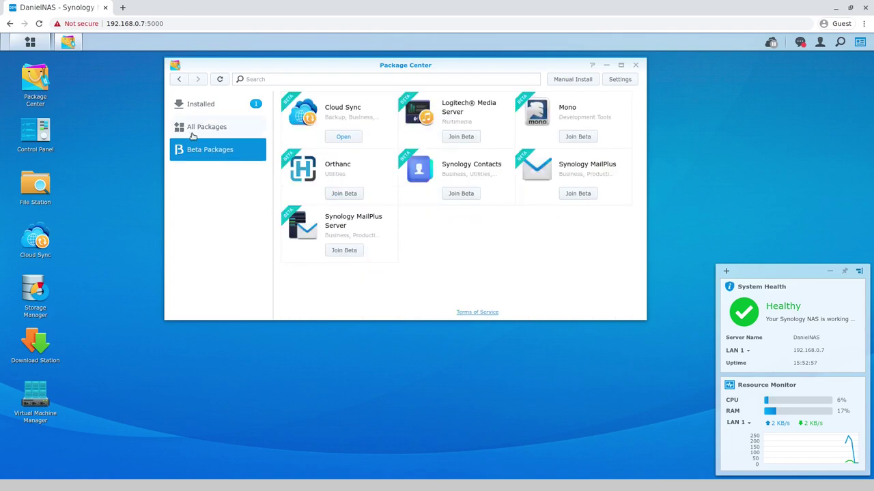
left_click(196, 129)
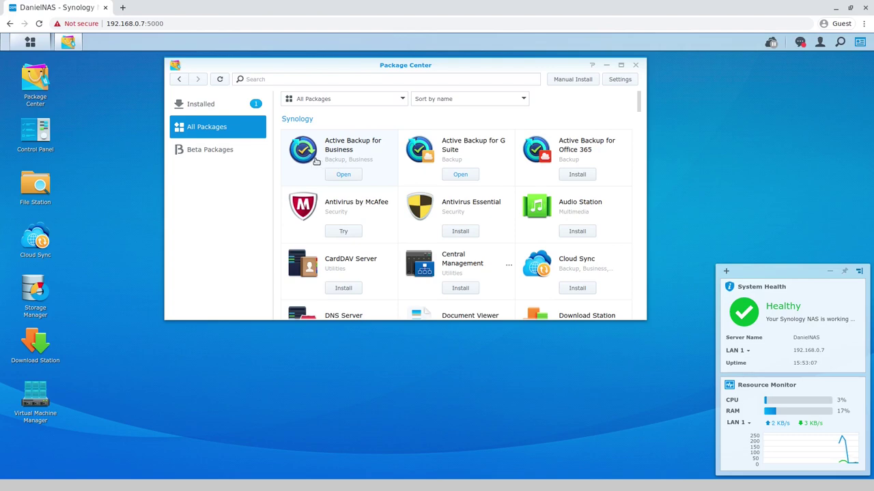
left_click(334, 175)
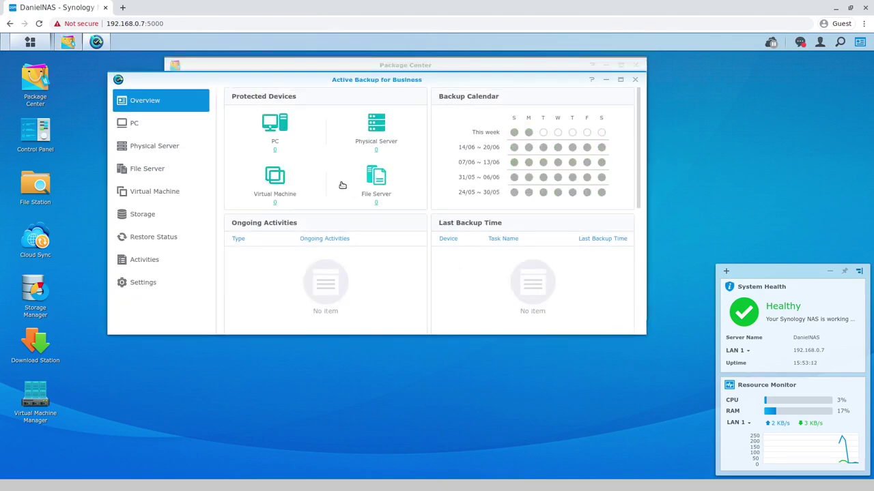
left_click(198, 129)
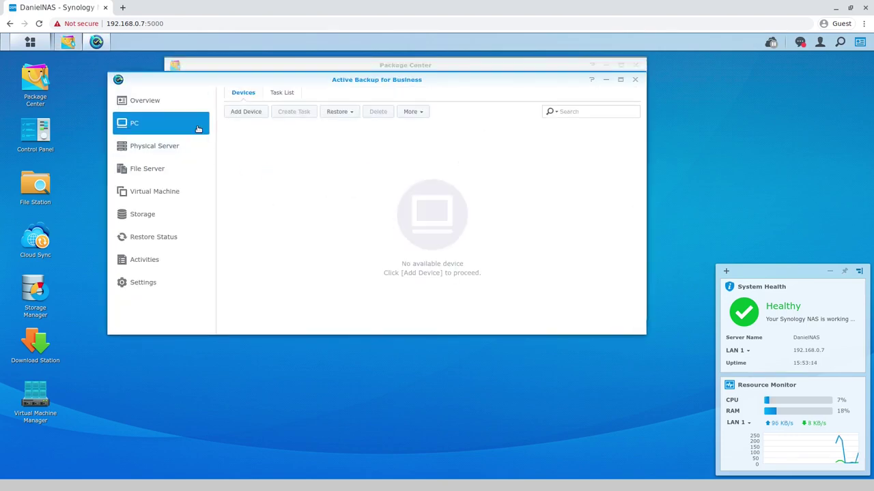
left_click(254, 111)
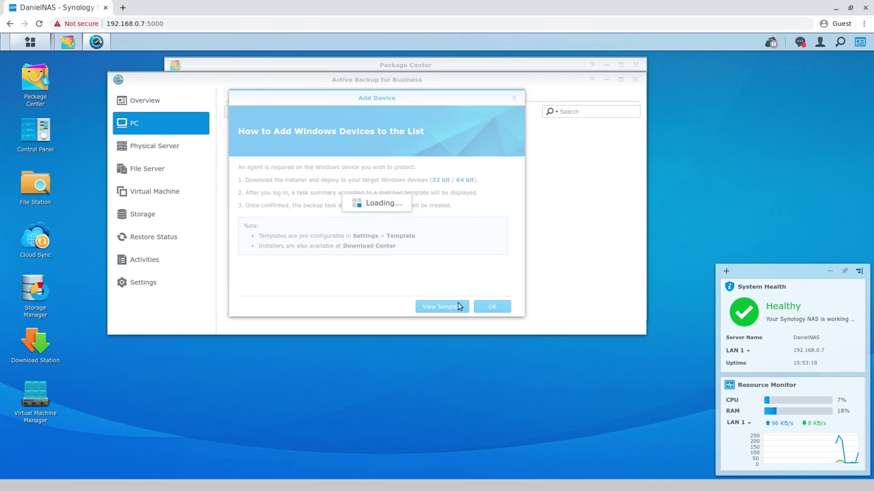
left_click(515, 99)
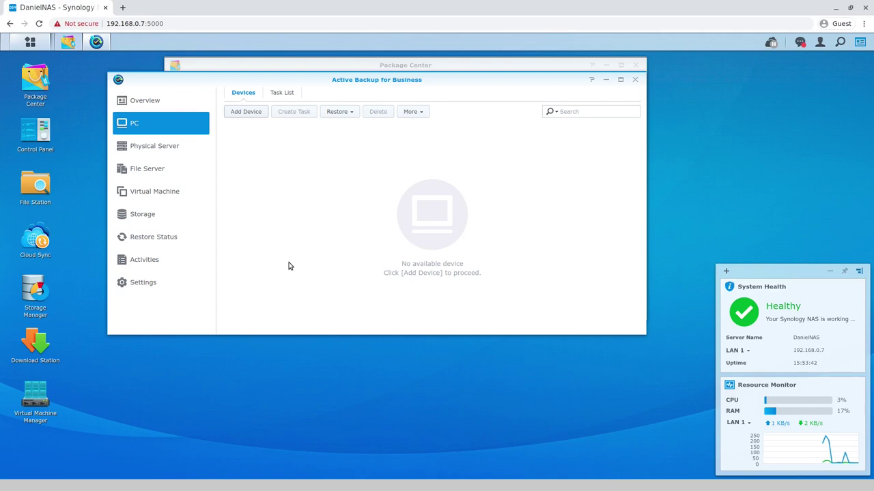
left_click(635, 80)
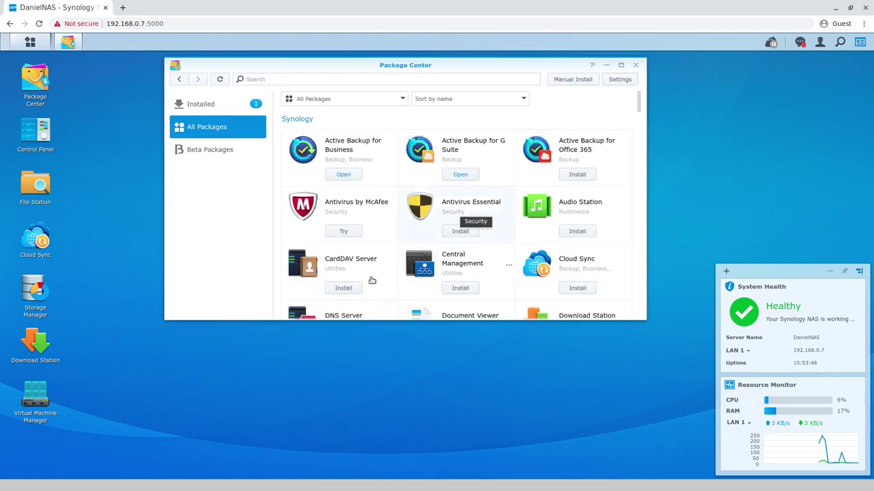
Step: Launch Active Backup for G Suite and enter the organisation's domain as the domain for backup
left_click(460, 174)
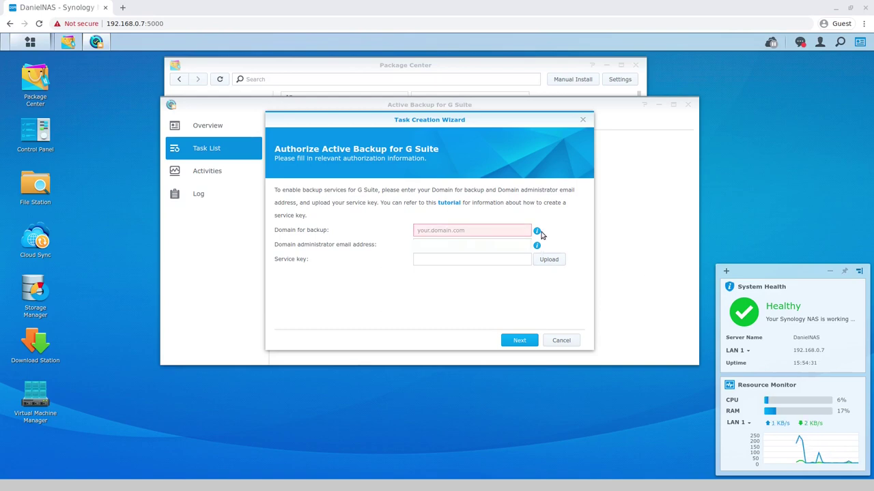
mouse_move(537, 233)
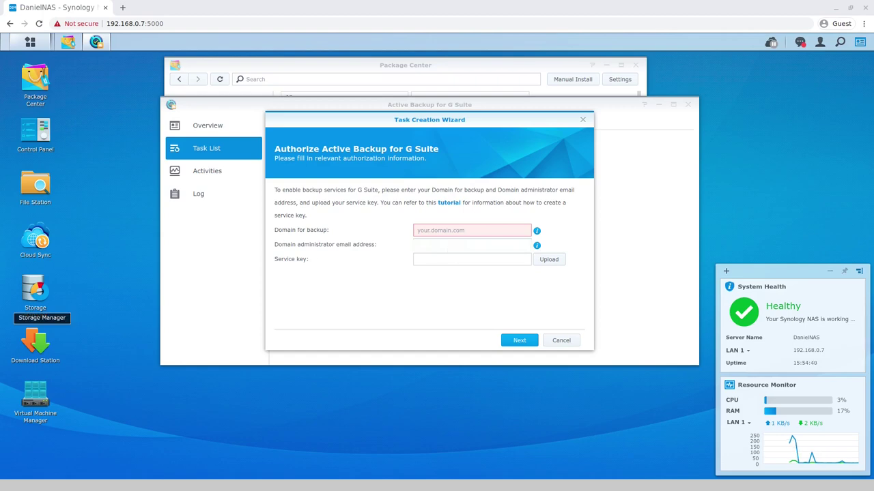
type("danielrosehill.co.il")
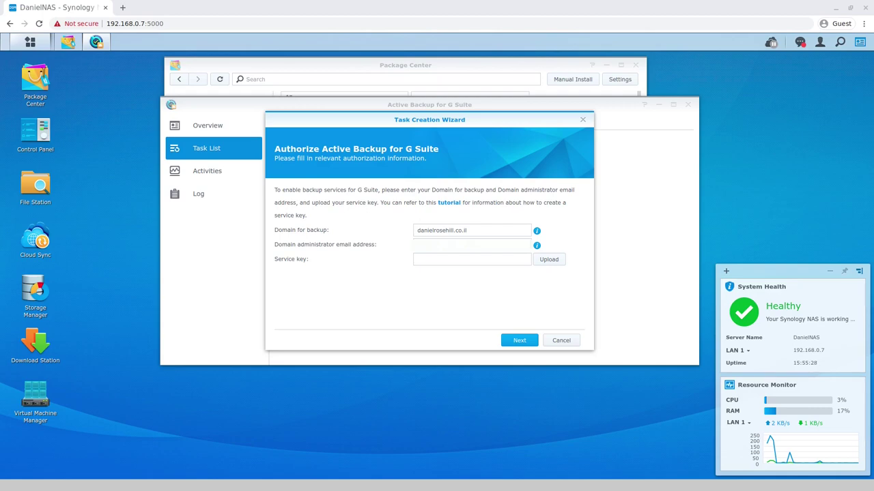
Step: Open the Google authorization tutorial and scroll down to its G Suite Drive and Docs steps
left_click(449, 202)
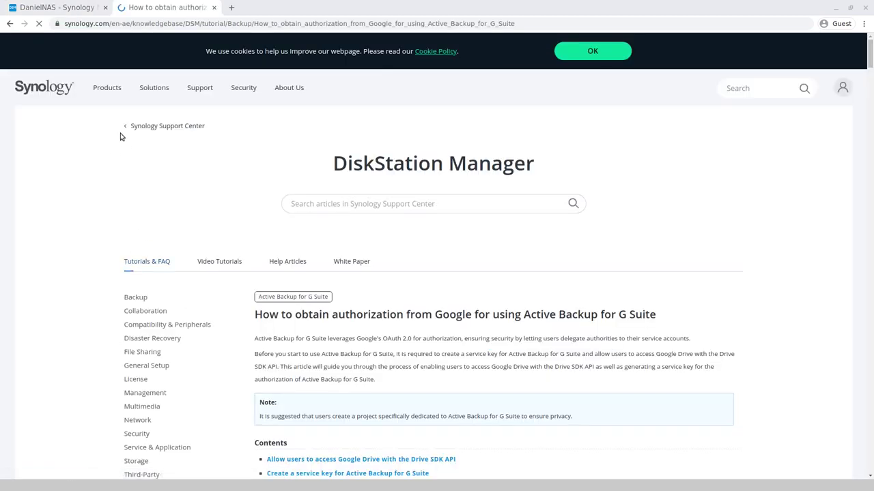
scroll(120, 137, "down", 3)
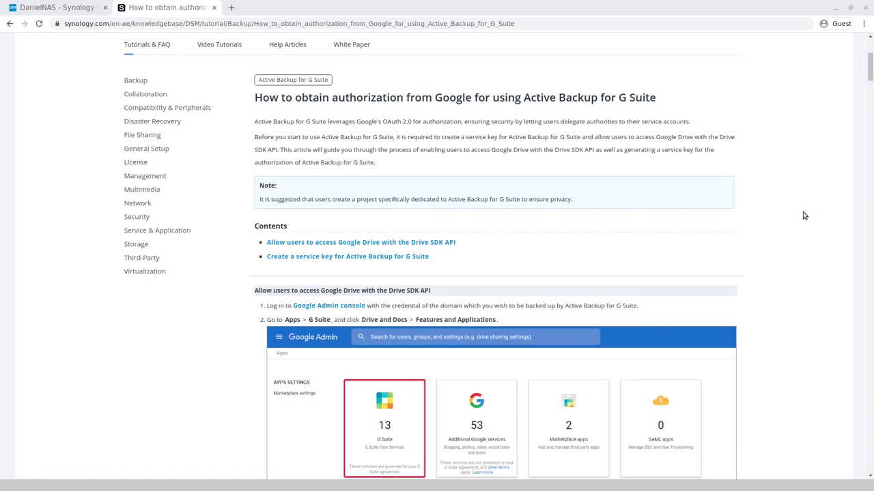
scroll(781, 235, "down", 2)
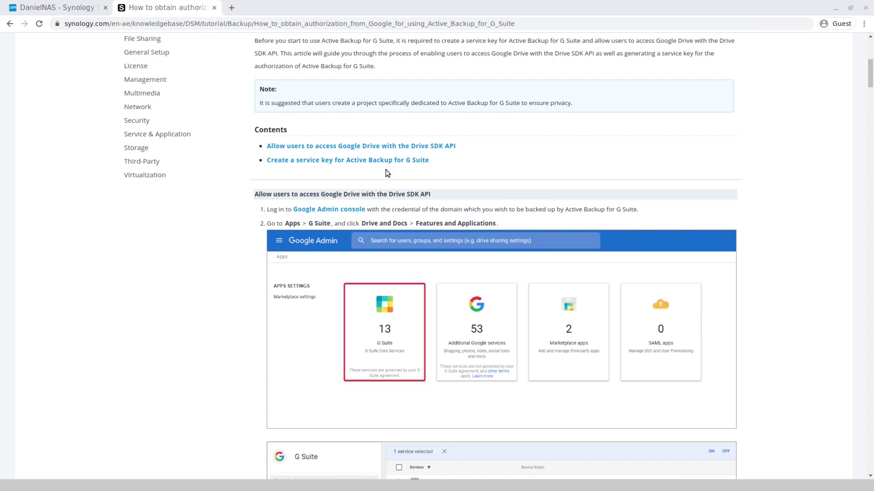
scroll(385, 294, "down", 8)
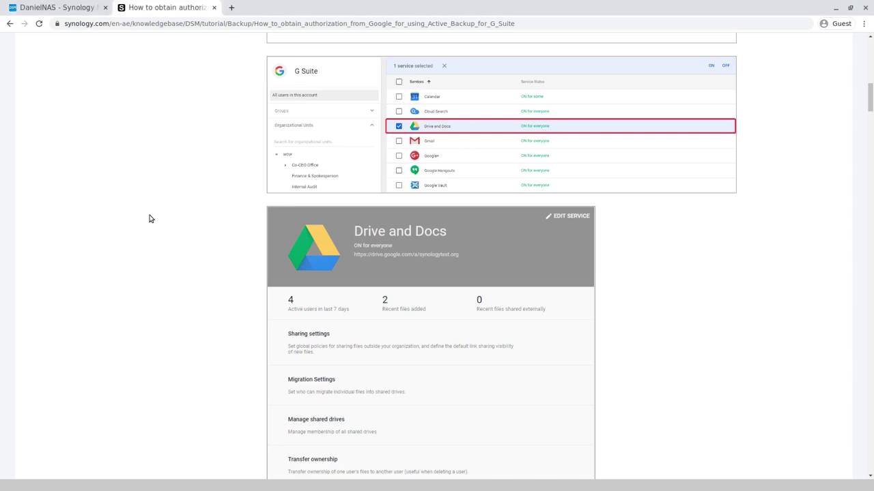
Step: Search Google for 'google takeouts' in English, then return to the Synology tutorial tab
key("ctrl+t")
type("google takeouts")
key("Return")
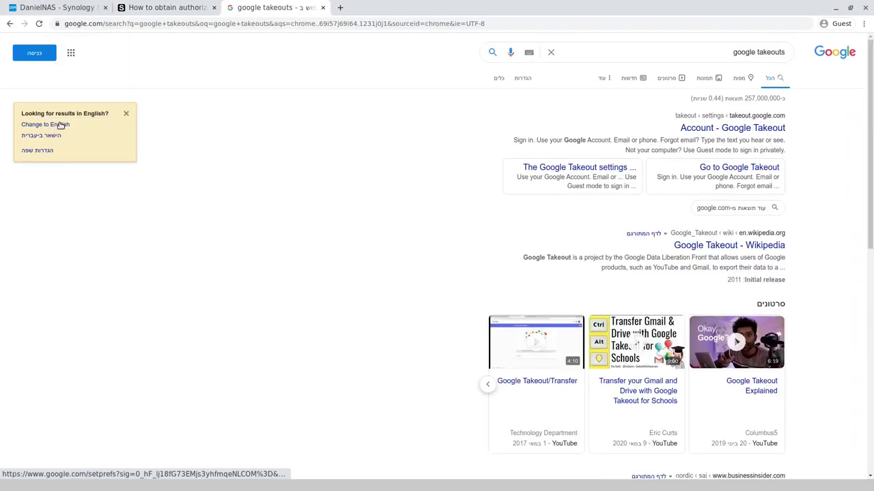
left_click(59, 127)
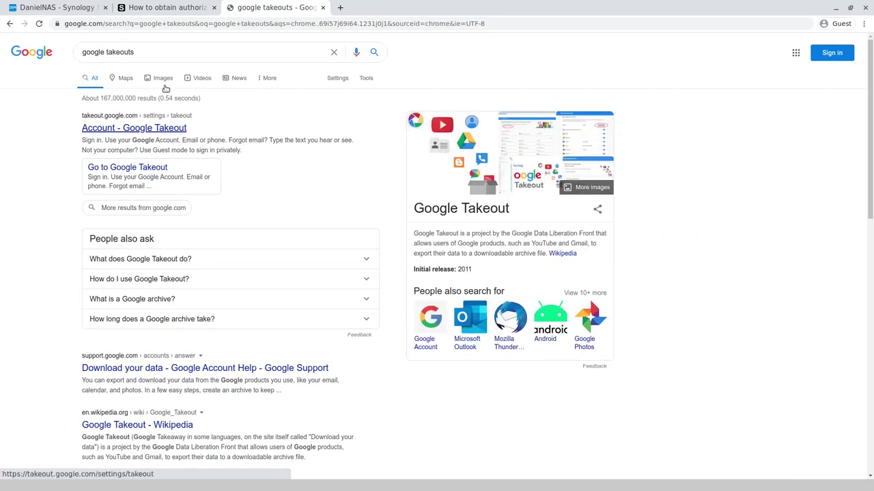
left_click(167, 6)
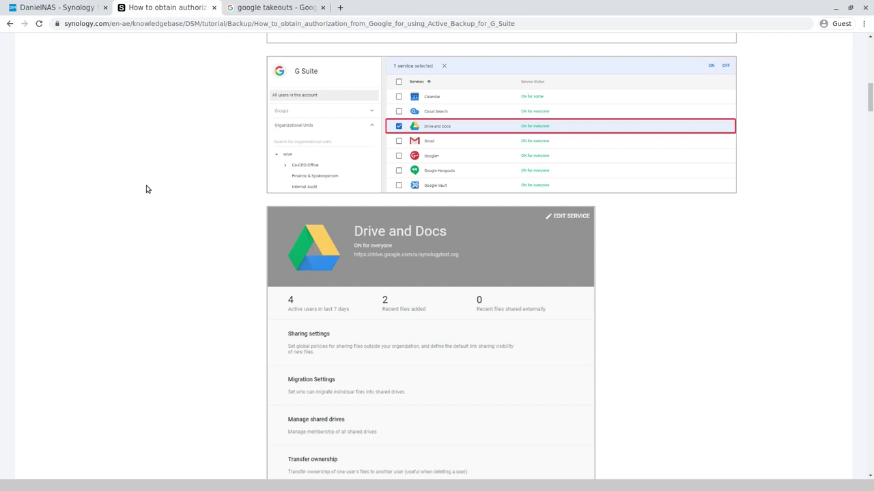
Step: Search 'gsuite backup' and review the Backupify G Suite Backup result in its own tab
key("ctrl+t")
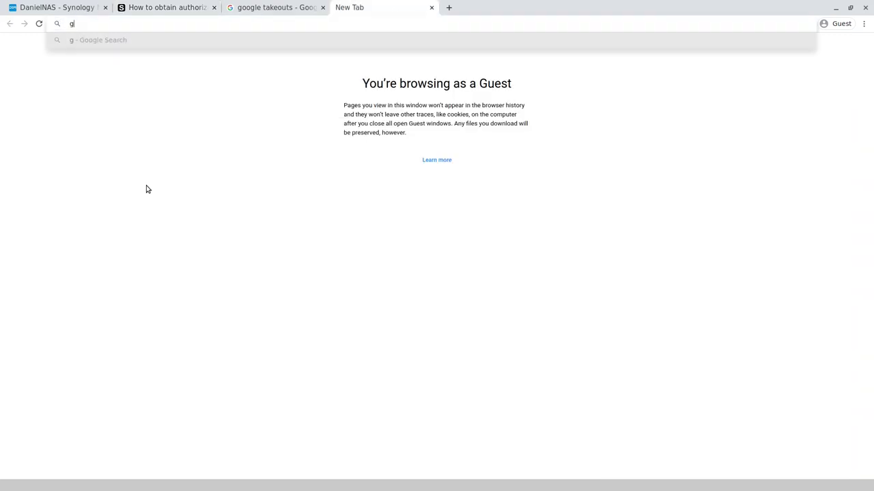
type("gsuite backup")
key("Return")
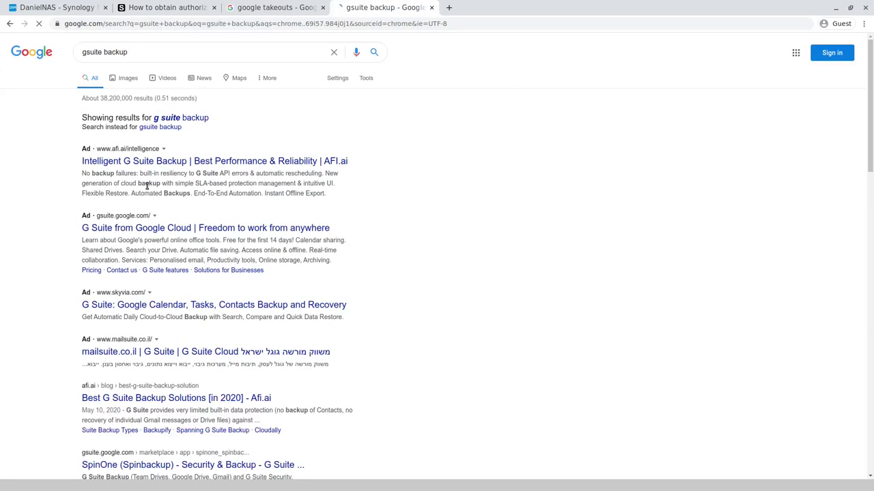
scroll(420, 238, "down", 2)
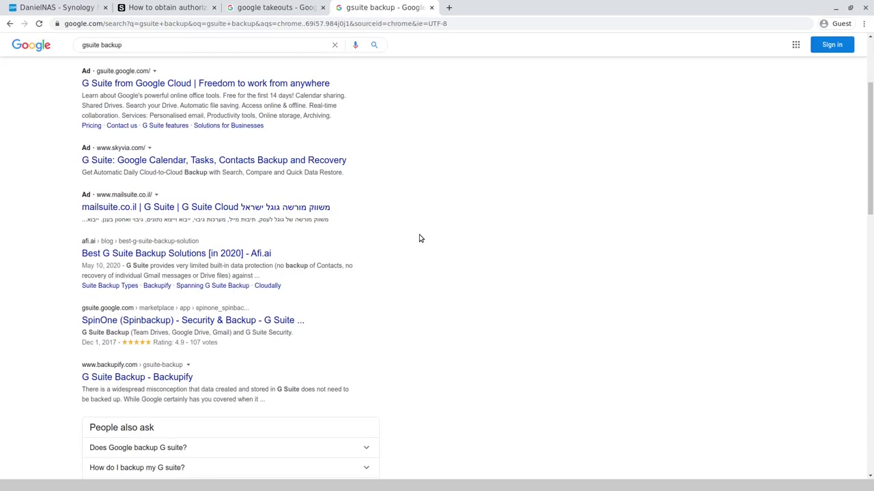
scroll(420, 233, "down", 2)
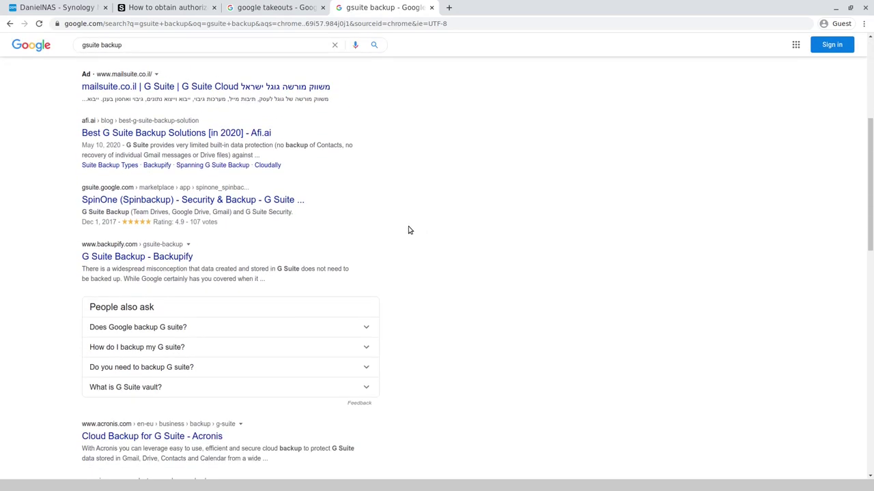
middle_click(161, 260)
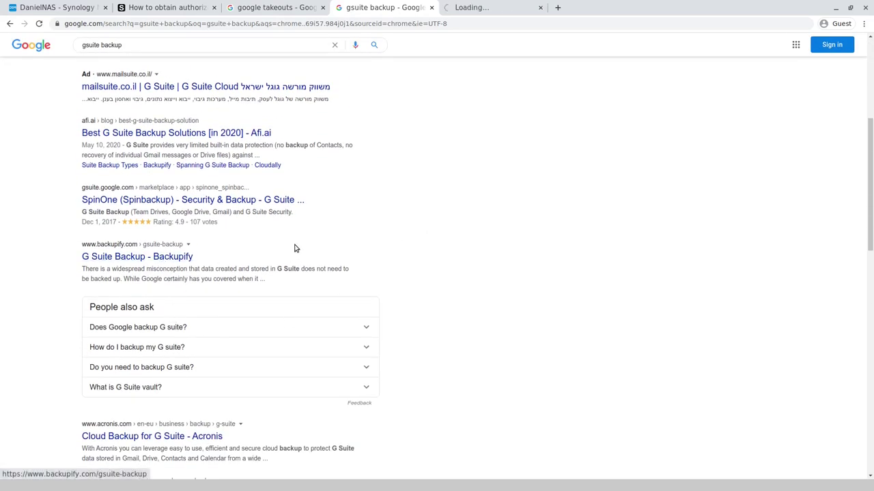
scroll(295, 248, "down", 2)
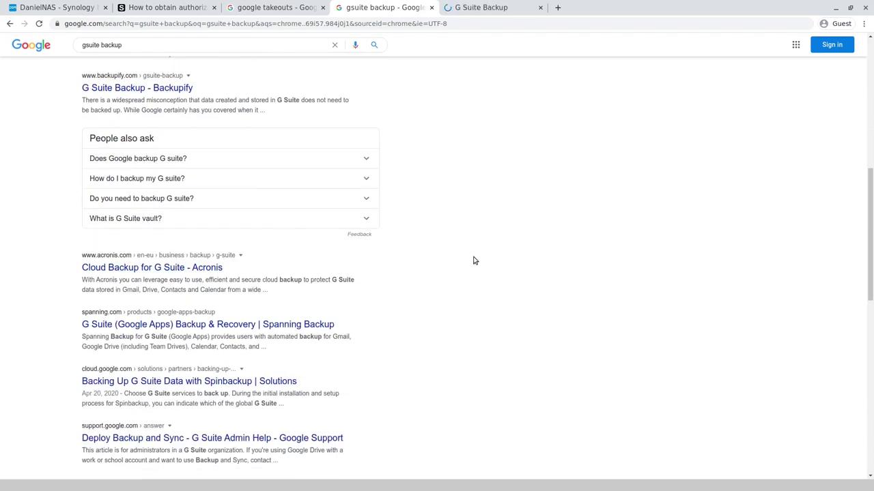
scroll(474, 258, "down", 2)
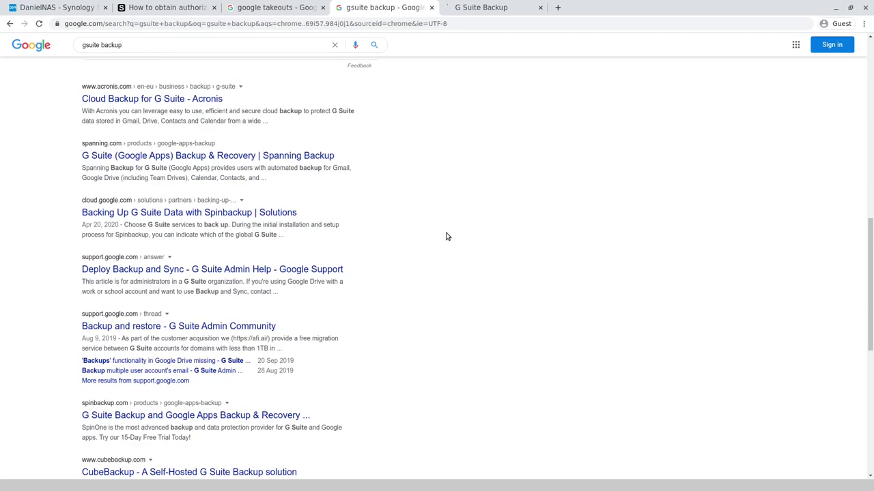
key("ctrl+Tab")
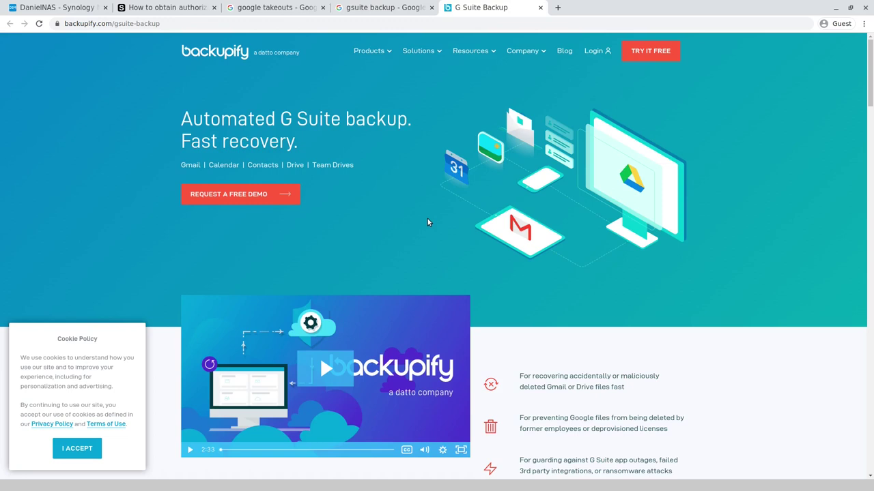
left_click(402, 7)
Step: Replace the query with 'google takeout', run it, then return to the Backupify page
left_click(242, 52)
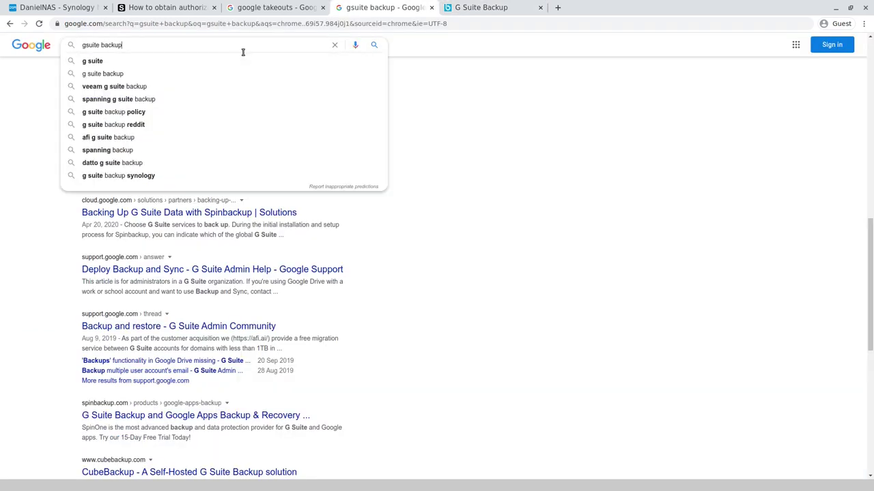
key("ctrl+a")
type("google ta")
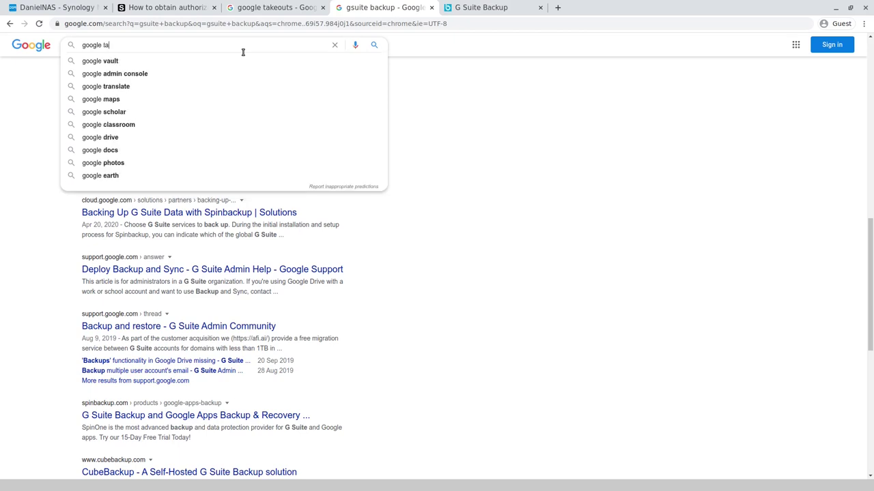
type("keout")
key("Return")
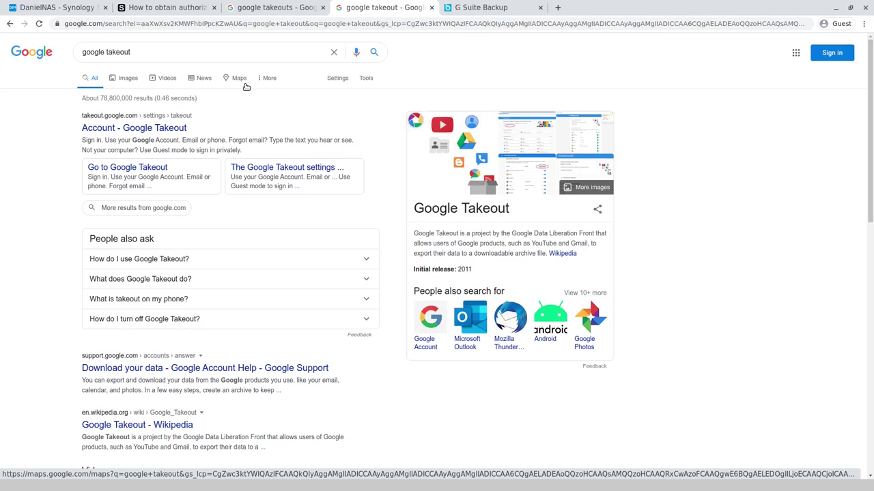
left_click(460, 6)
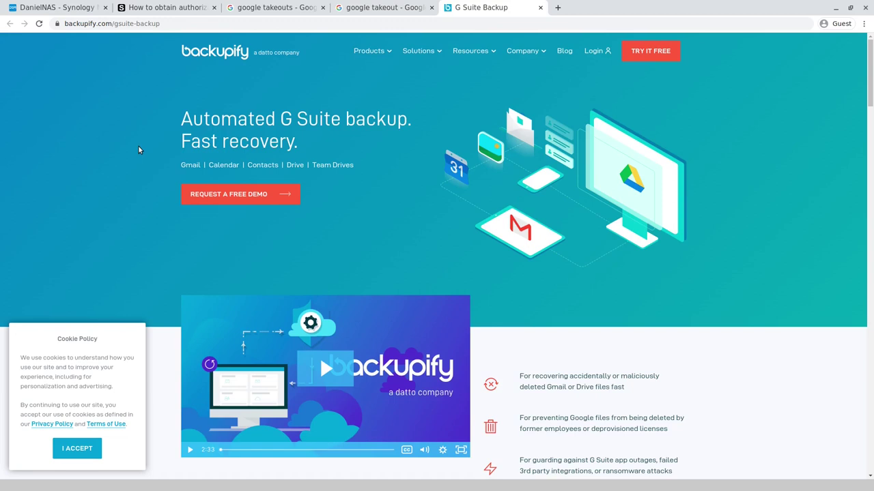
Step: Return to the Synology authorization tutorial and scroll to the service-key section
left_click(168, 6)
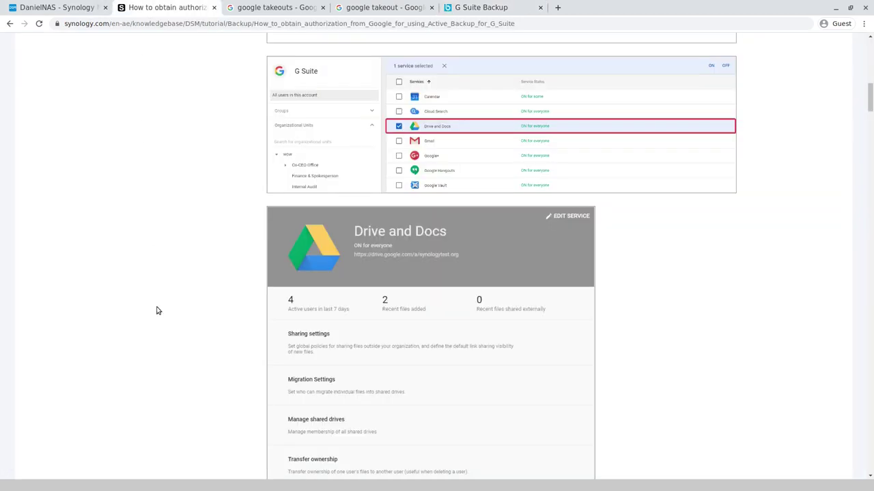
scroll(96, 222, "down", 3)
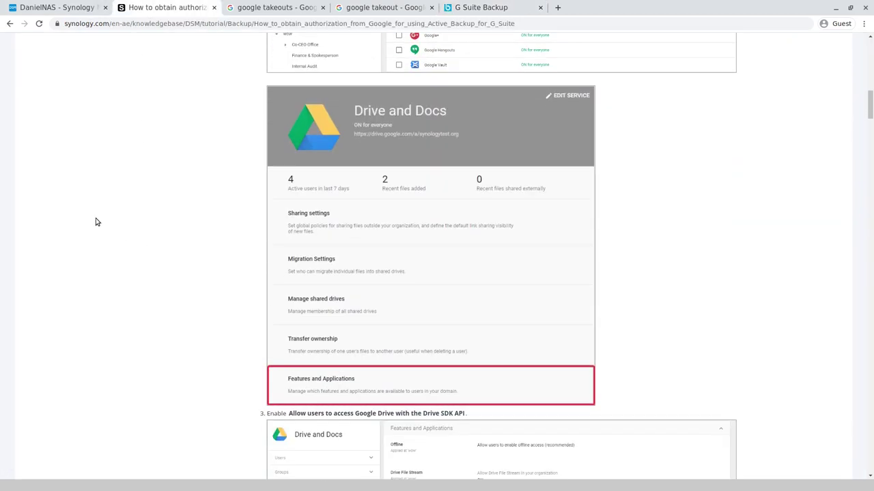
scroll(96, 221, "up", 3)
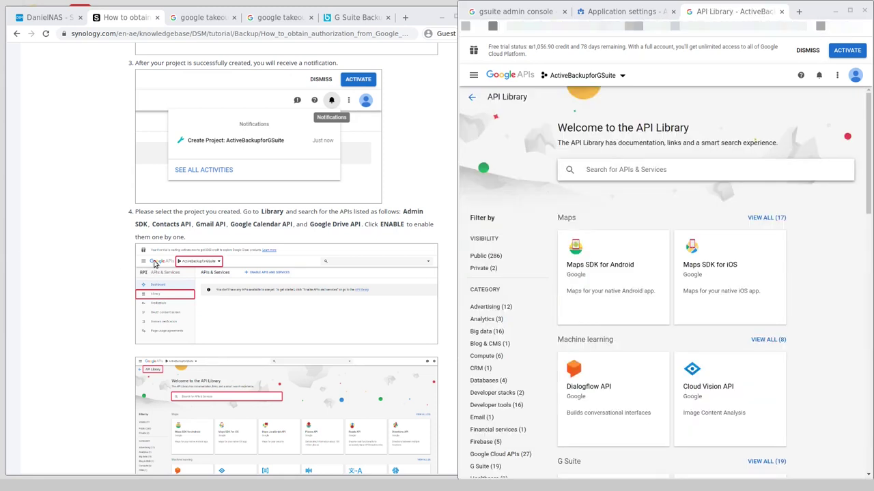
Step: Duplicate the API Library tab four times, one copy per API to enable
scroll(155, 263, "down", 5)
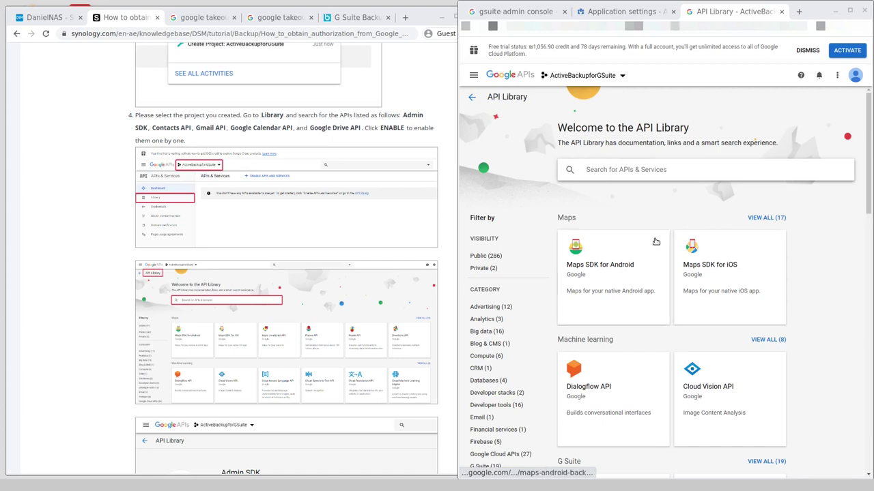
right_click(704, 10)
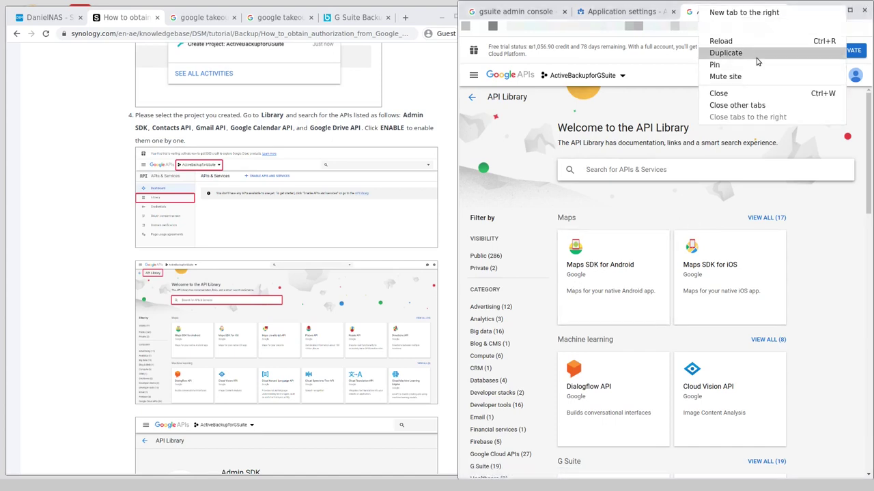
left_click(829, 249)
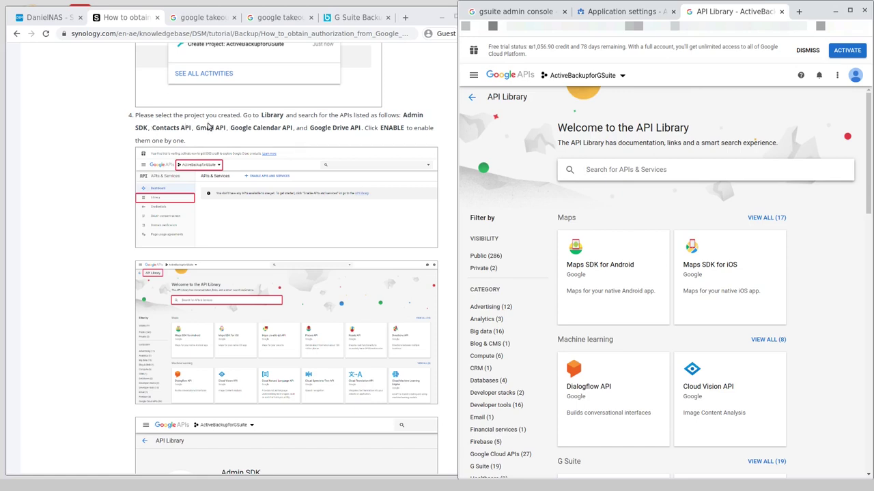
right_click(728, 7)
left_click(813, 273)
right_click(732, 14)
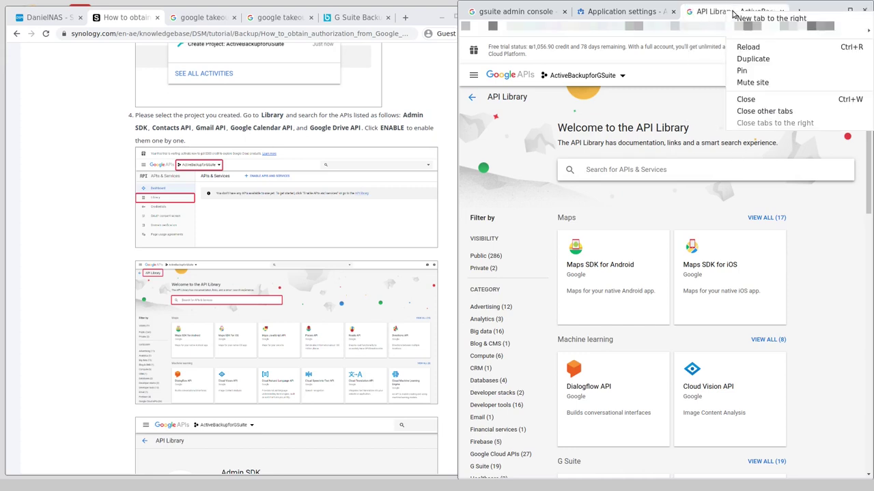
left_click(740, 59)
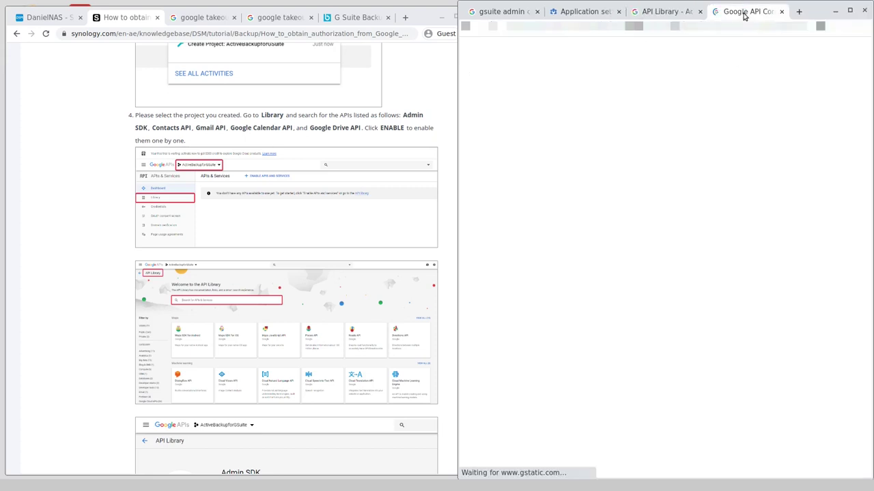
right_click(744, 16)
left_click(763, 60)
right_click(760, 14)
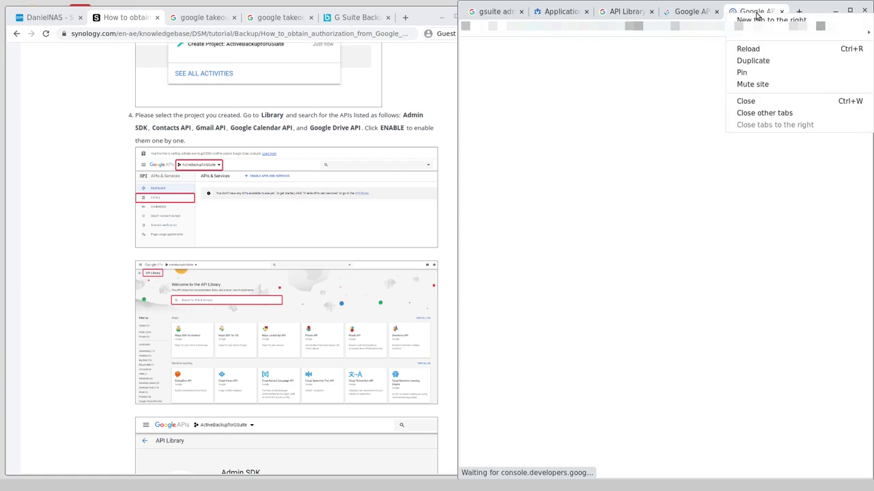
left_click(765, 61)
right_click(758, 12)
left_click(764, 65)
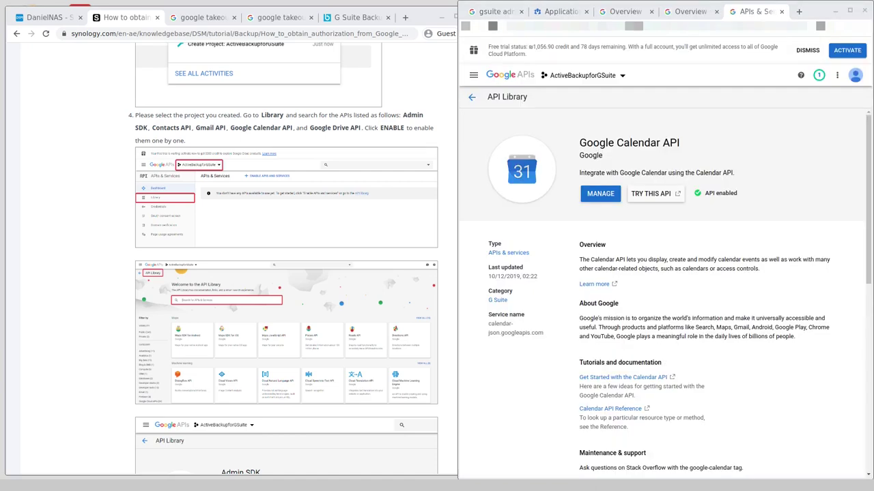
Step: Scroll the tutorial and highlight the IAM & admin path in step 5
scroll(286, 273, "down", 10)
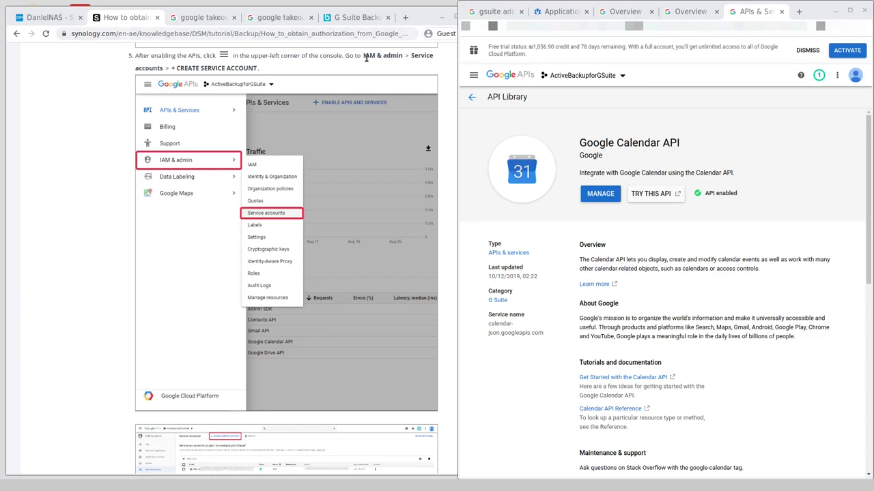
left_click_drag(363, 56, 402, 56)
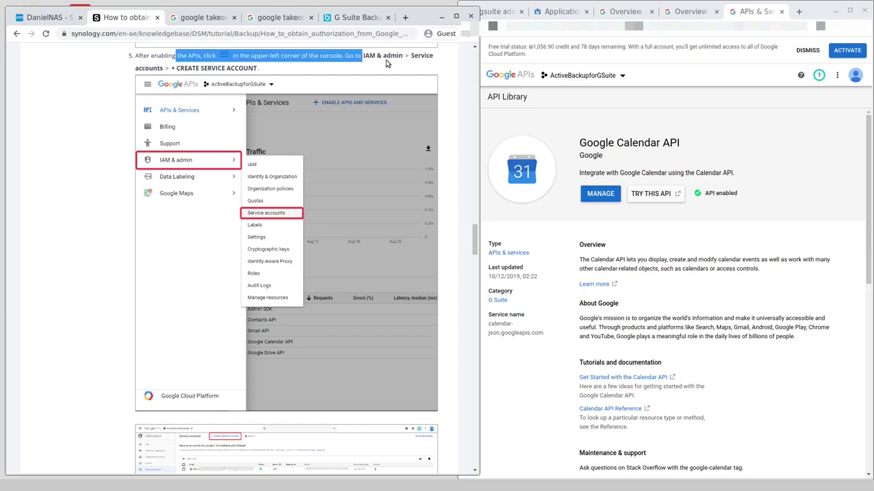
left_click(388, 63)
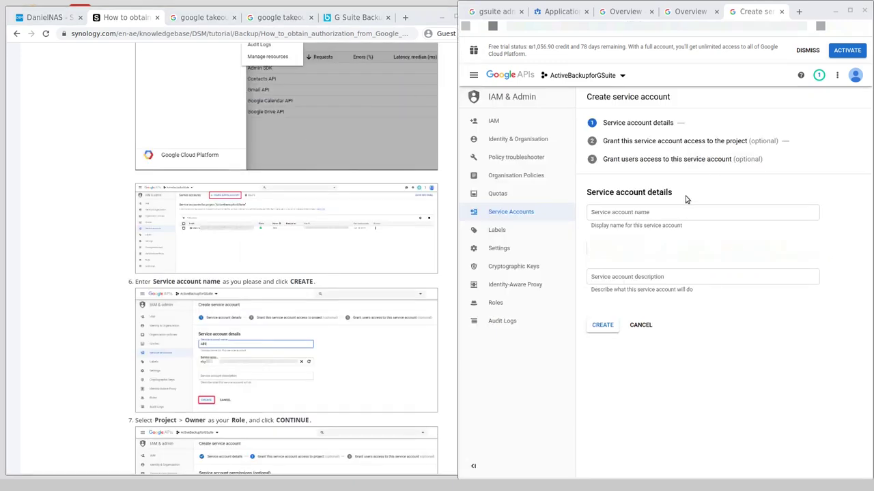
Step: Name the service account SynologyBackup, assign it the Owner role, and continue
left_click(661, 217)
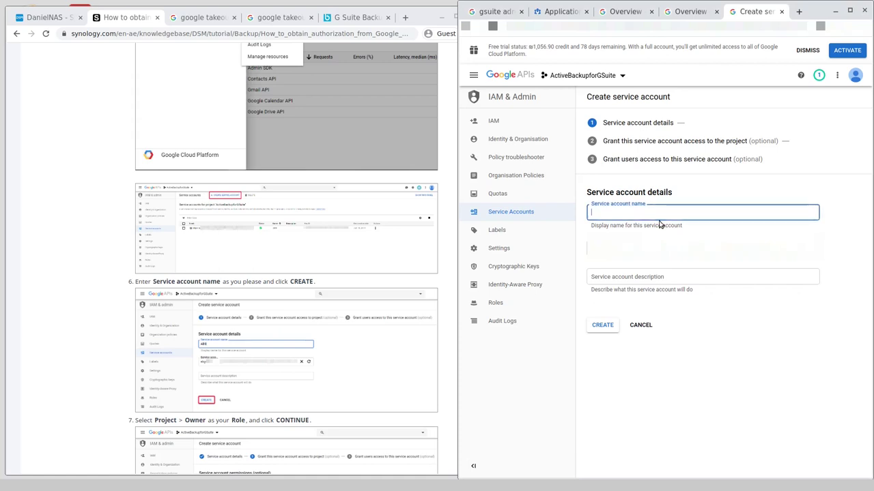
type("SynologyBackup")
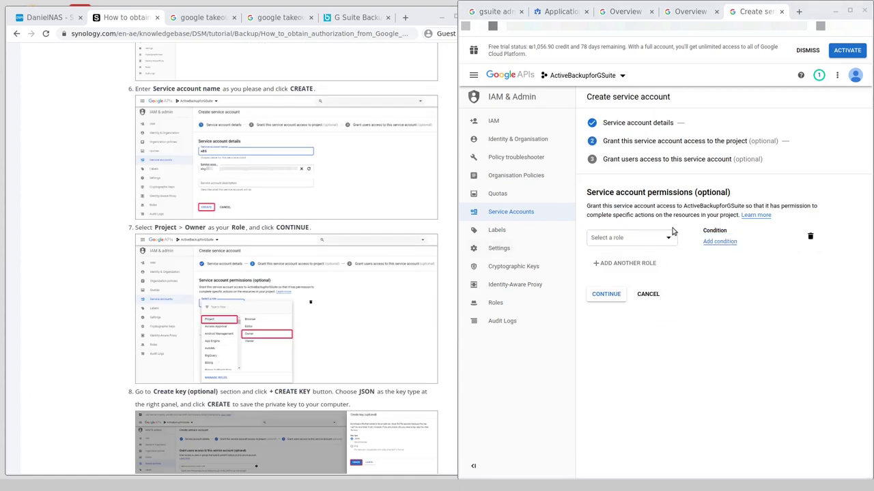
left_click(621, 246)
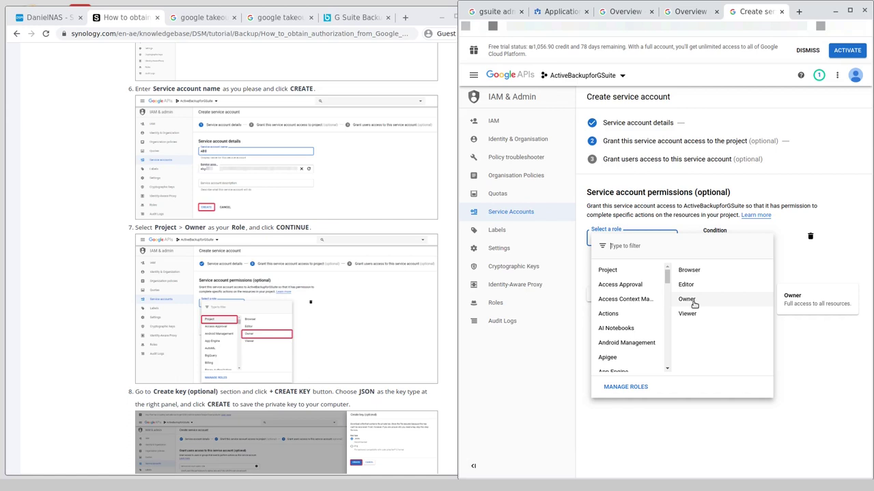
left_click(694, 304)
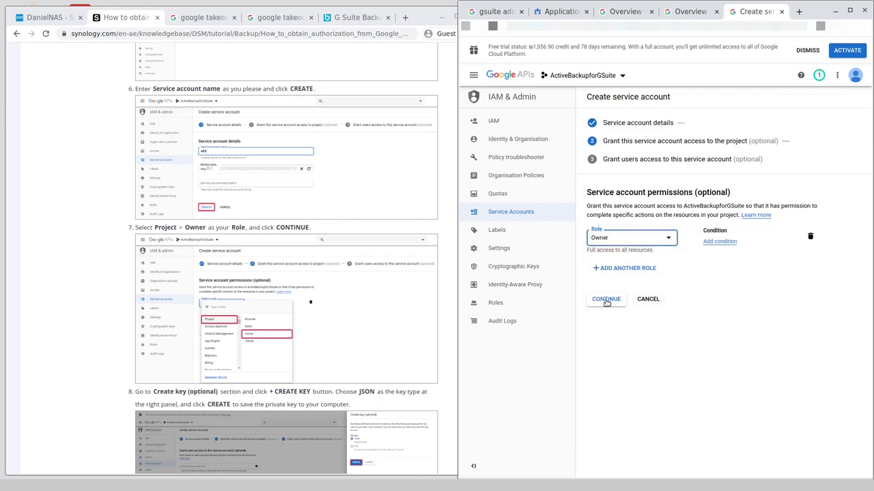
left_click(606, 302)
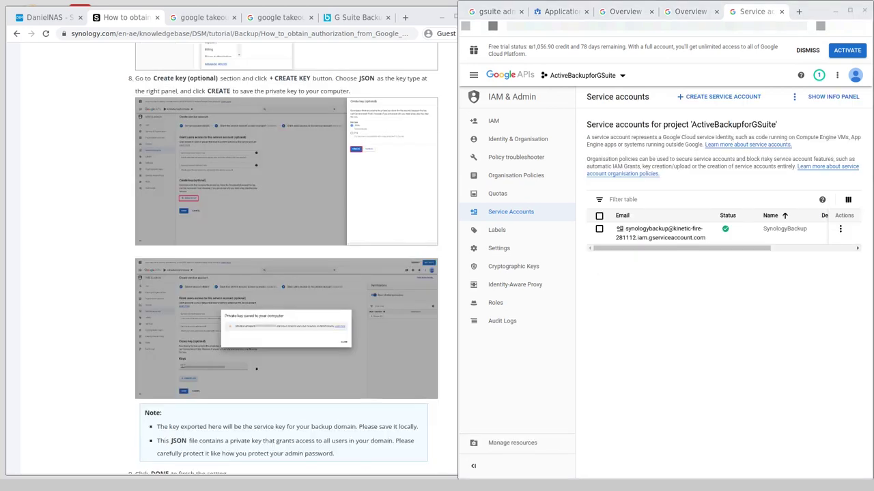
Step: Bring the tutorial forward, then open the SynologyBackup service account's actions menu
left_click(41, 176)
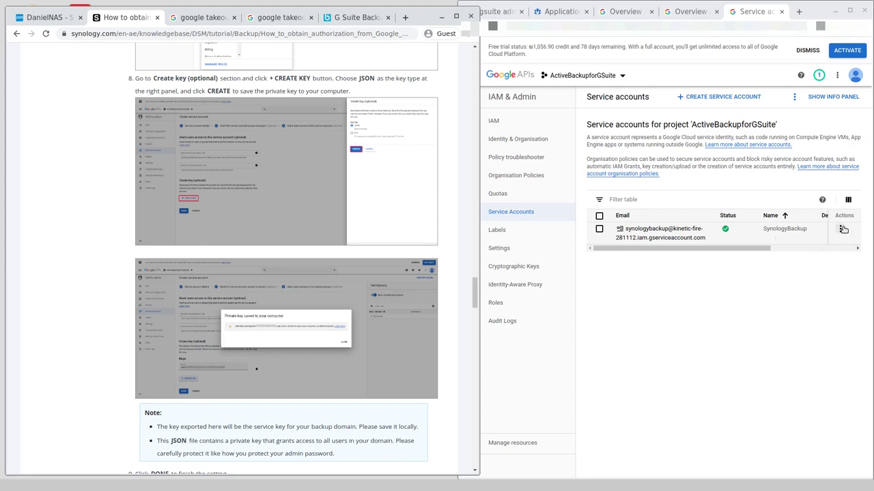
left_click(843, 230)
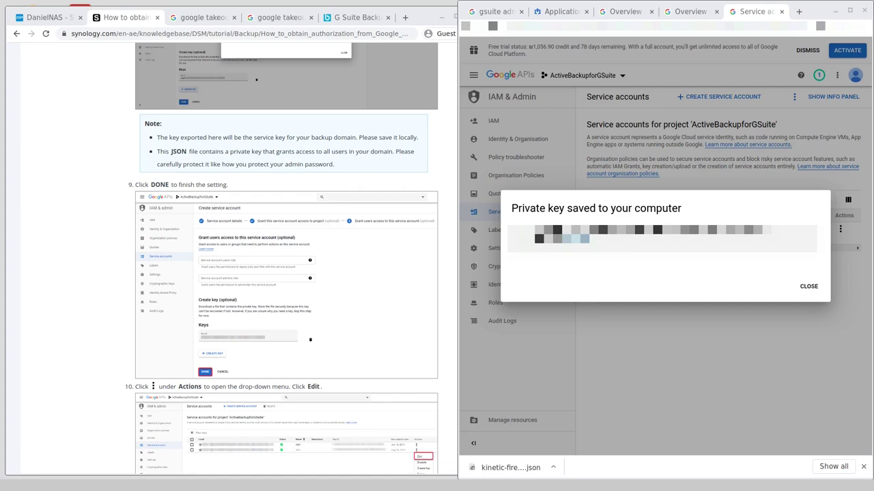
Step: Dismiss the Private key saved notice for the SynologyBackup service account
scroll(287, 259, "down", 7)
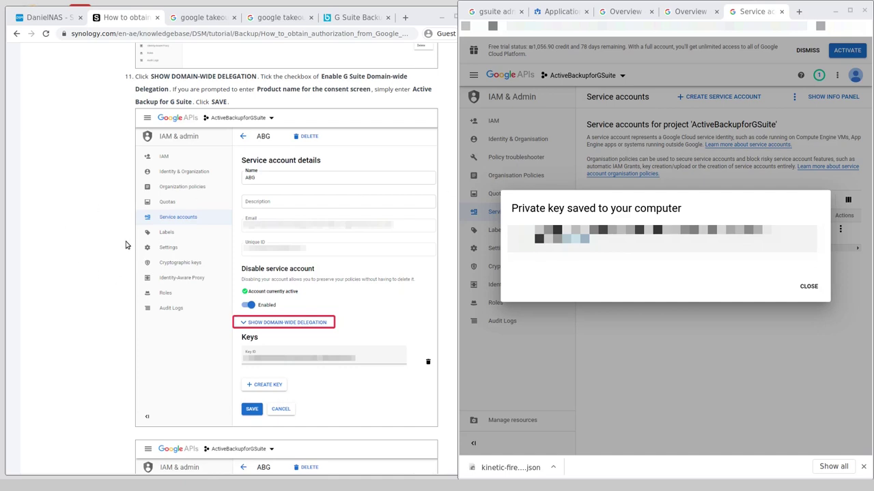
left_click(806, 288)
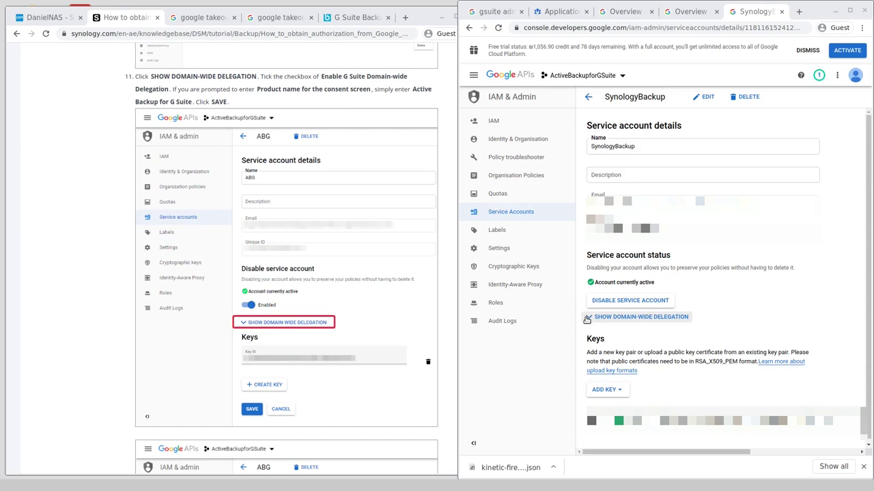
Step: Reveal the domain-wide delegation options on the SynologyBackup account's details page
left_click(587, 317)
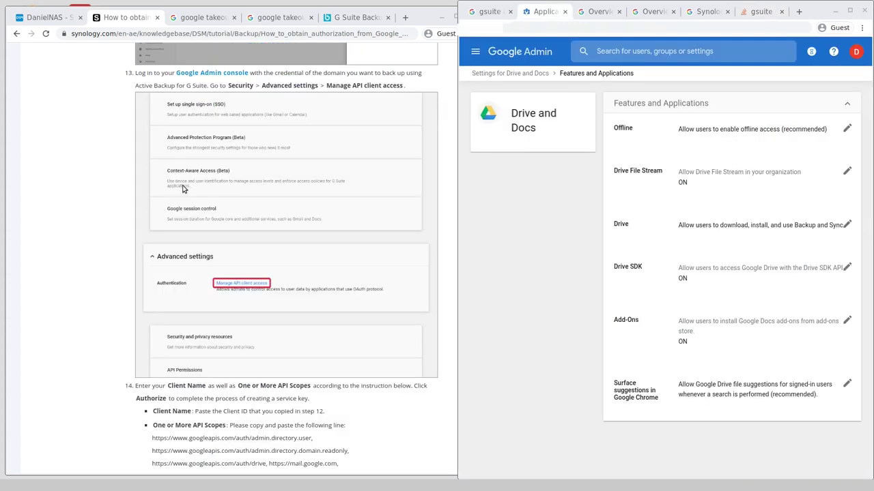
Step: Scroll the Admin Security page to the Advanced settings section on API client access
scroll(176, 188, "up", 5)
scroll(176, 188, "up", 1)
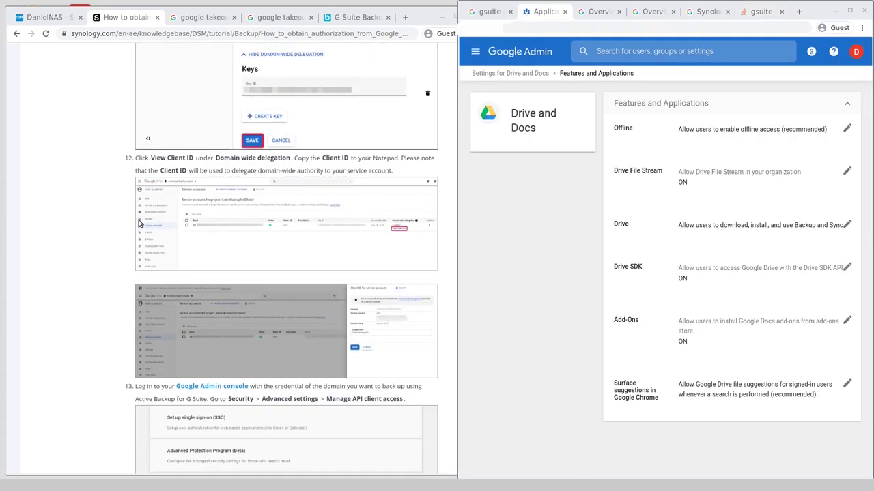
scroll(140, 222, "down", 3)
scroll(139, 222, "down", 3)
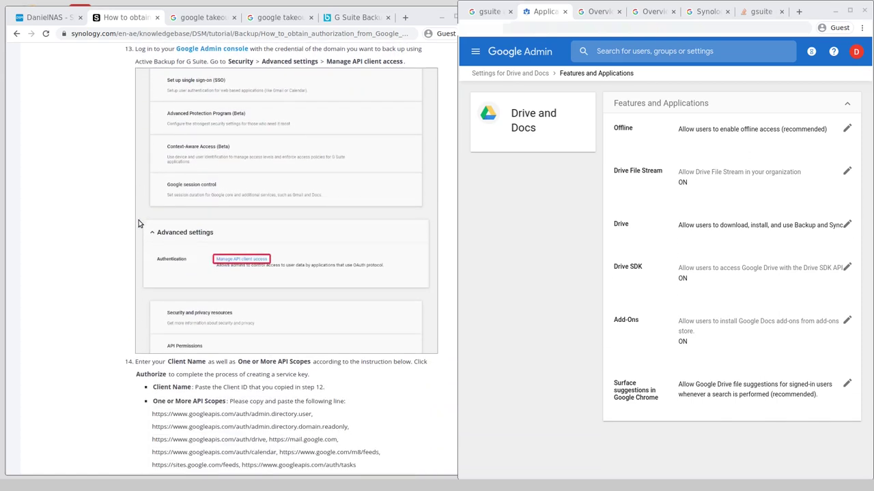
scroll(140, 223, "up", 1)
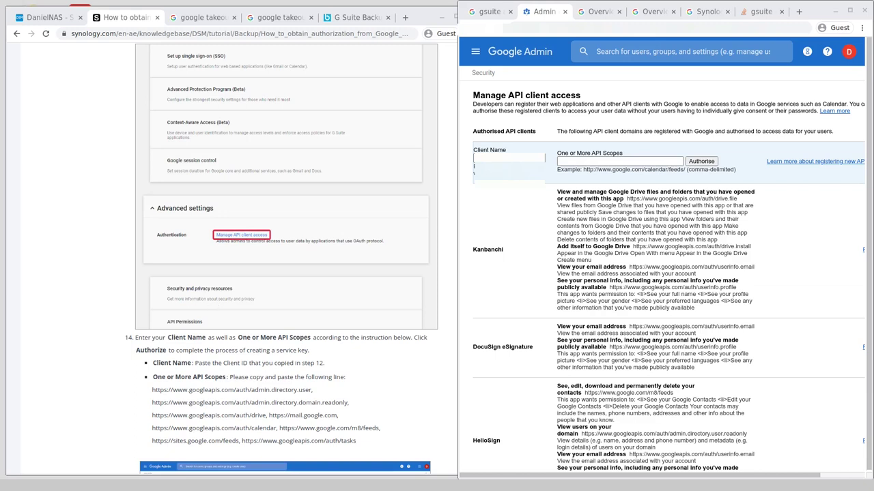
Step: Copy the tutorial's API scope URLs and paste them into the One or More API Scopes field
left_click_drag(152, 390, 355, 441)
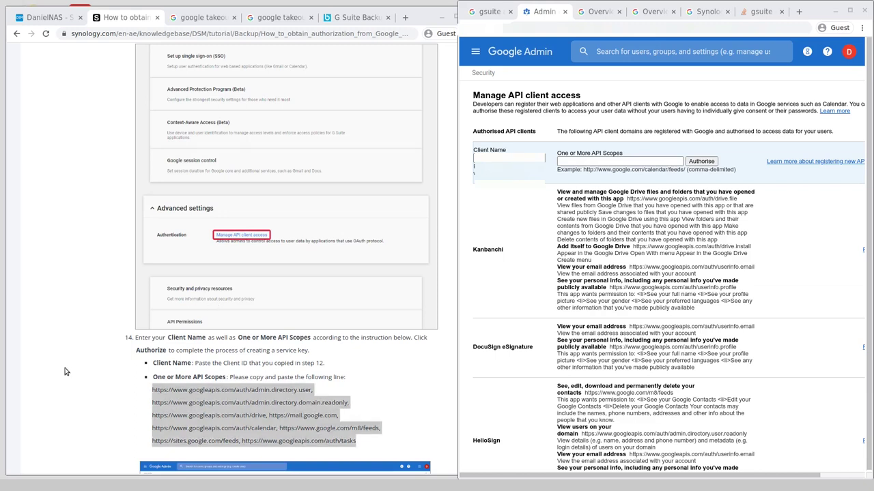
right_click(189, 391)
left_click(205, 400)
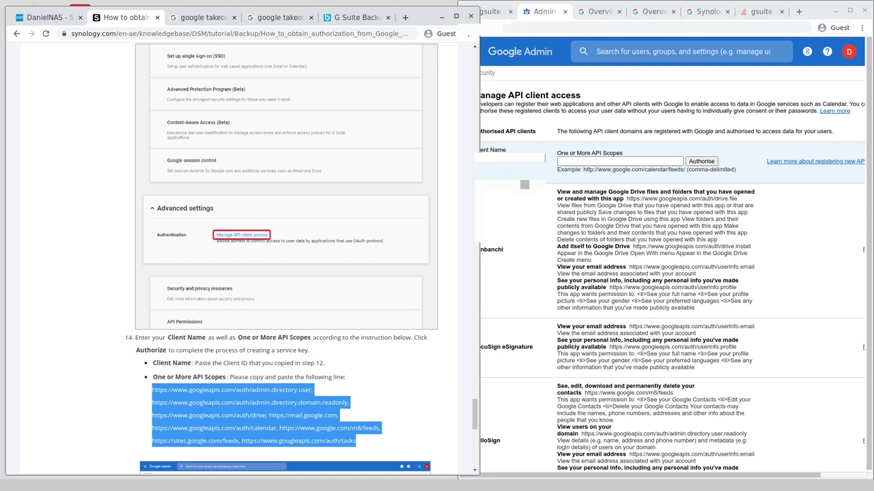
left_click(579, 161)
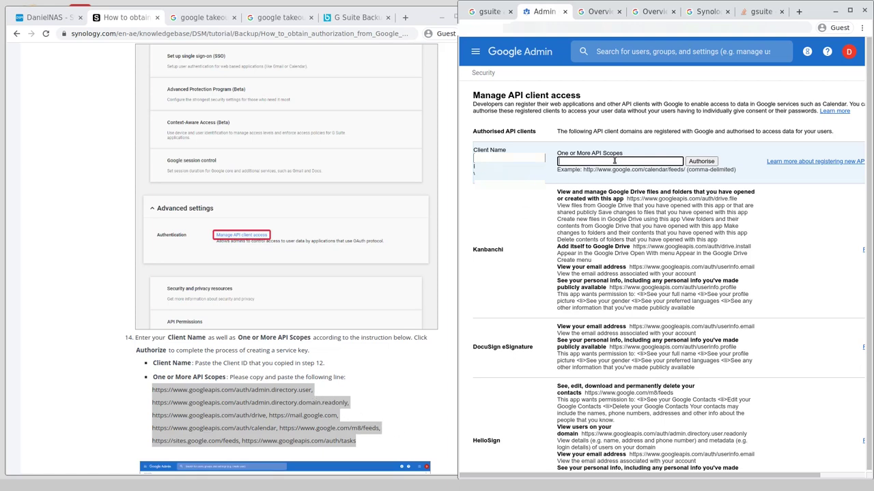
key("ctrl+v")
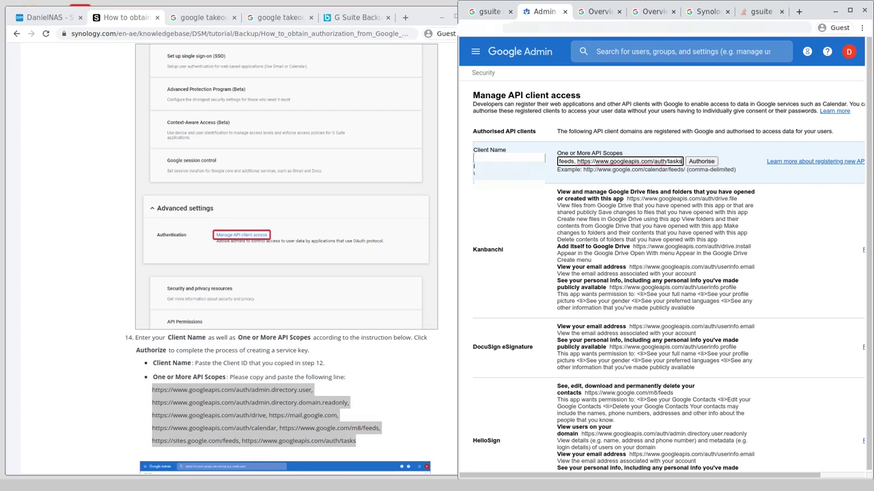
Step: Authorise the API client with the pasted scopes and return to the tutorial article
key("Return")
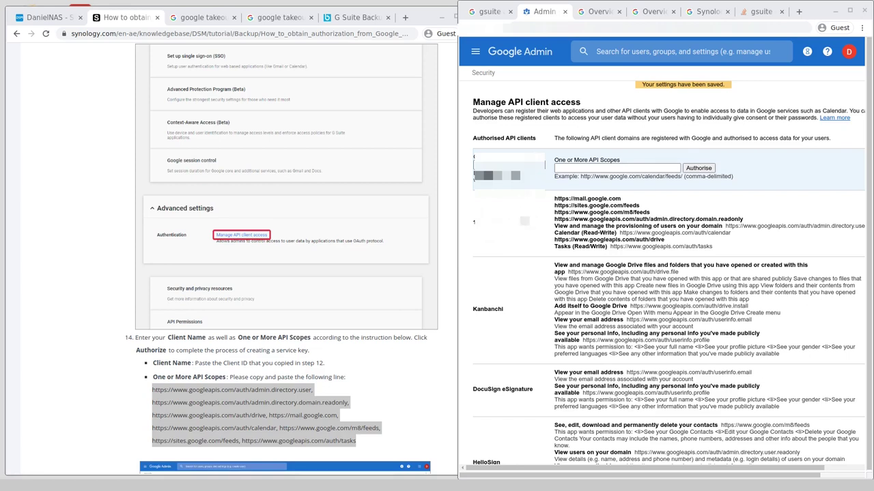
left_click(145, 373)
scroll(127, 333, "down", 2)
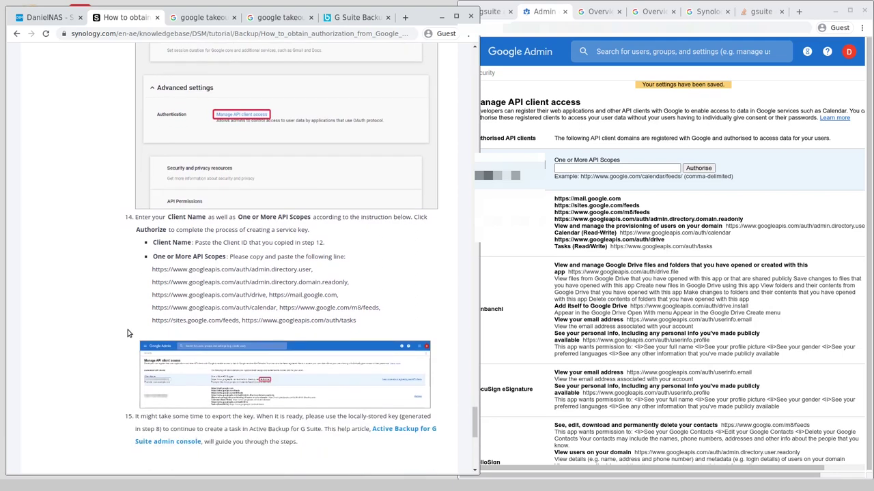
scroll(127, 332, "down", 1)
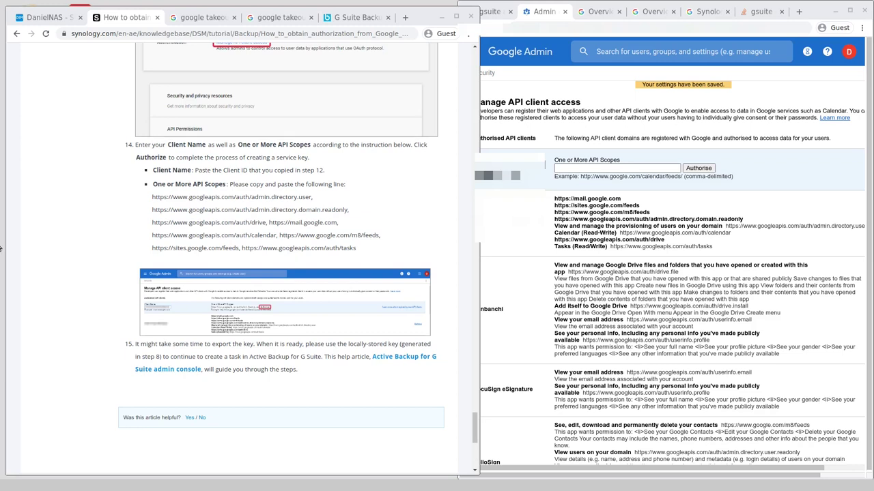
left_click_drag(475, 444, 446, 306)
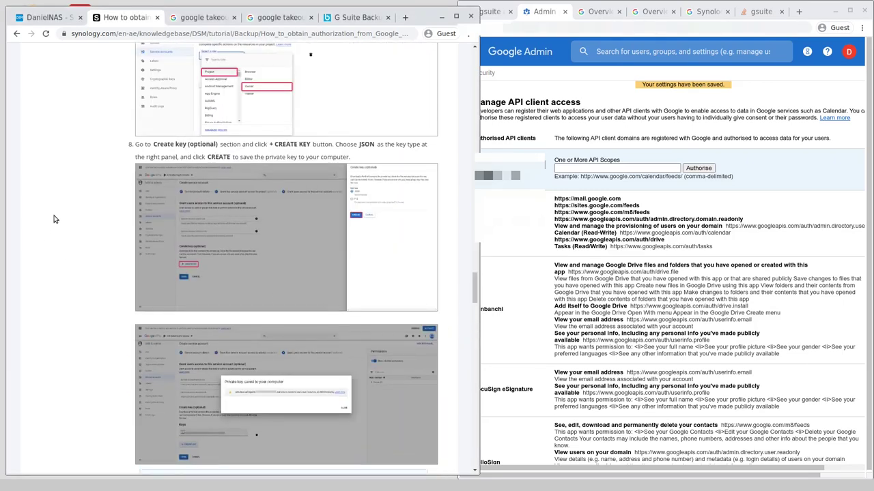
scroll(55, 219, "down", 2)
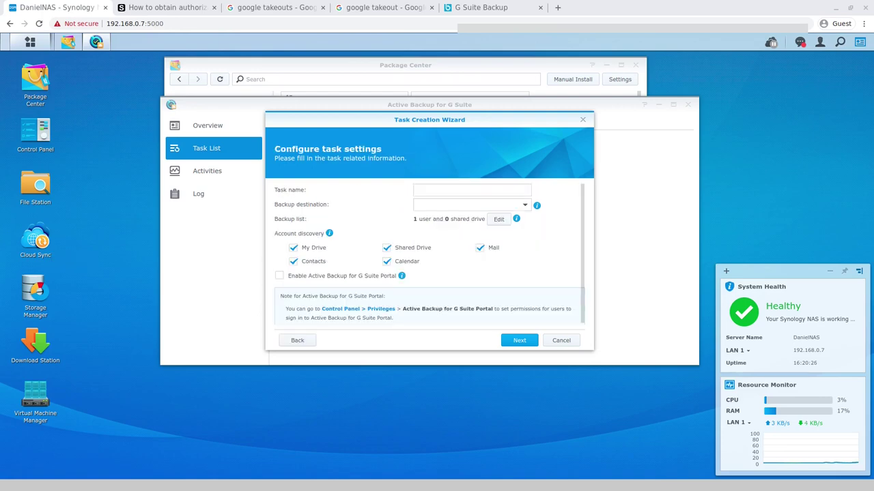
Step: Name the task with the user's name plus 'Gsuite backup', keep GSuiteBackupDR, and continue
left_click(518, 188)
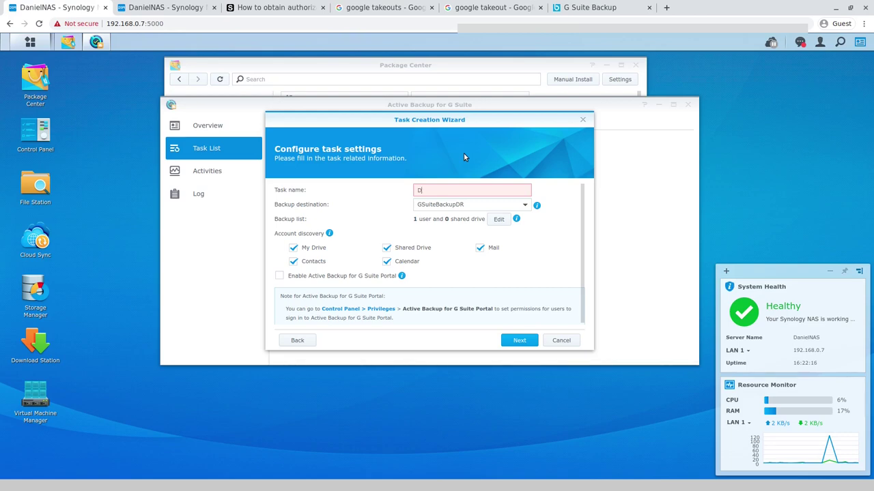
type("Daniel's")
key("BackSpace")
key("BackSpace")
key("BackSpace")
type("Gs")
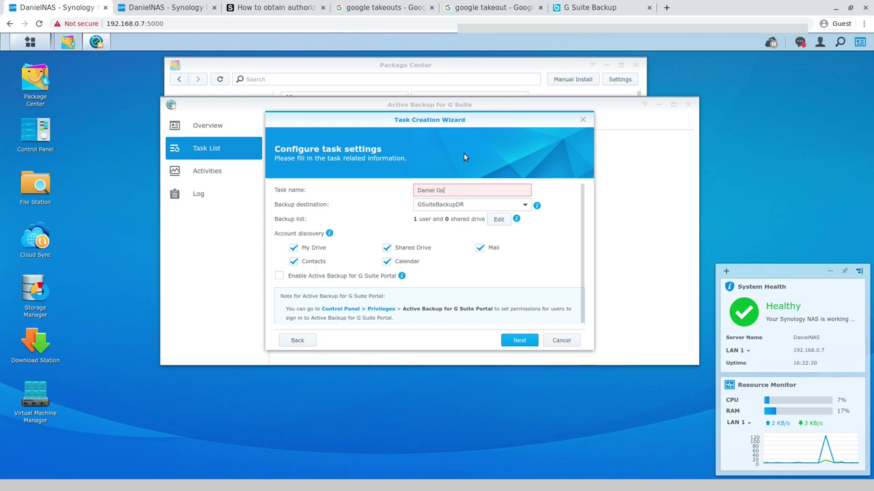
type("uite backup")
scroll(428, 298, "down", 1)
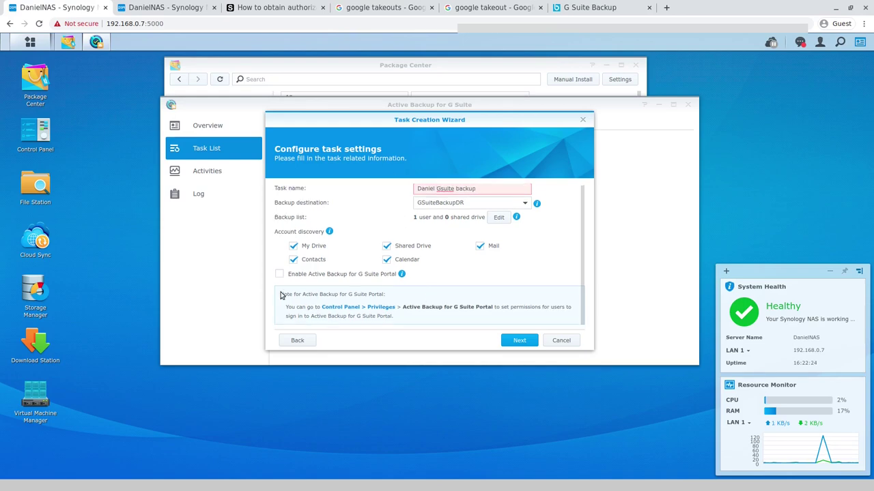
key("Return")
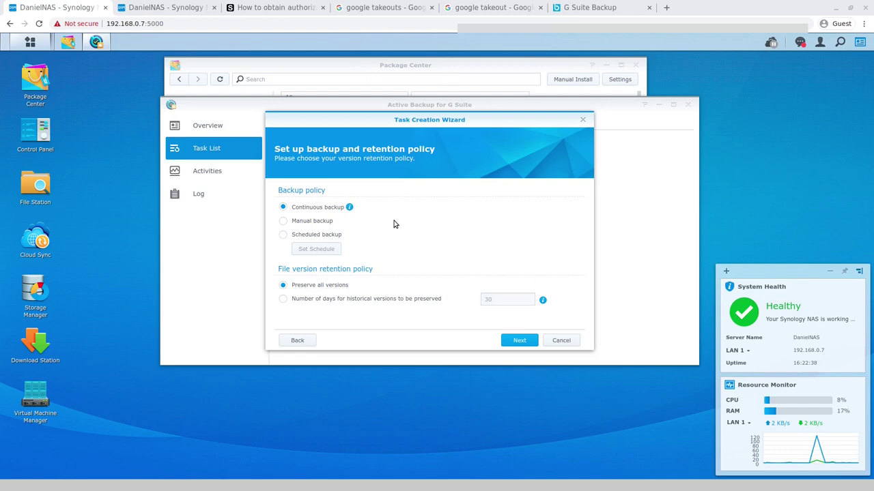
Step: Select Scheduled backup and bring up the Set Schedule dialog
mouse_move(352, 208)
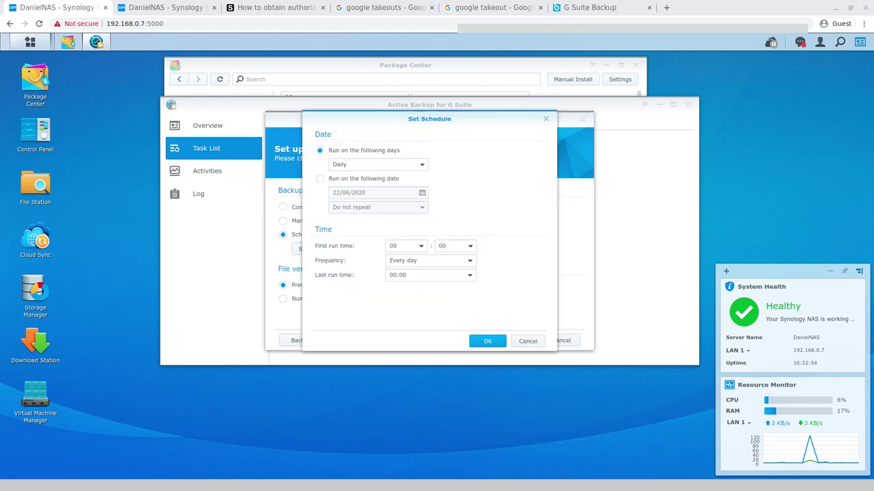
Step: Limit the run days to Sunday only via the Weekend preset, unticking Saturday
left_click(404, 164)
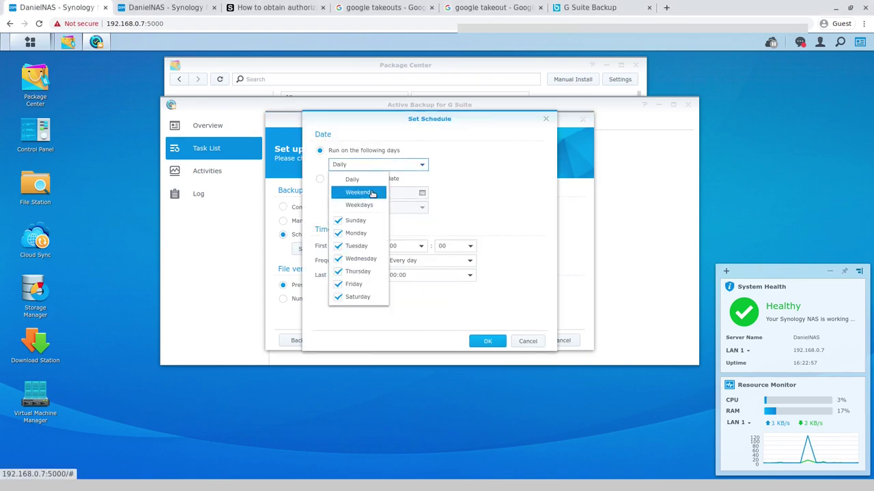
left_click(481, 156)
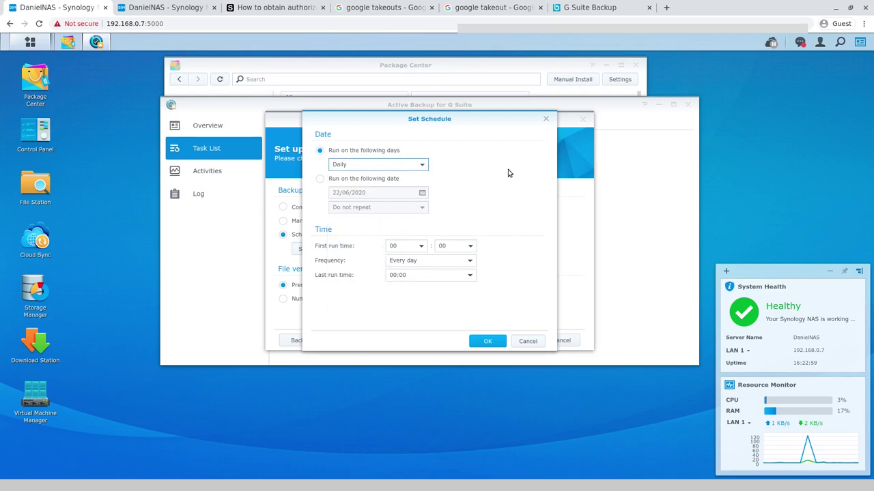
left_click(421, 165)
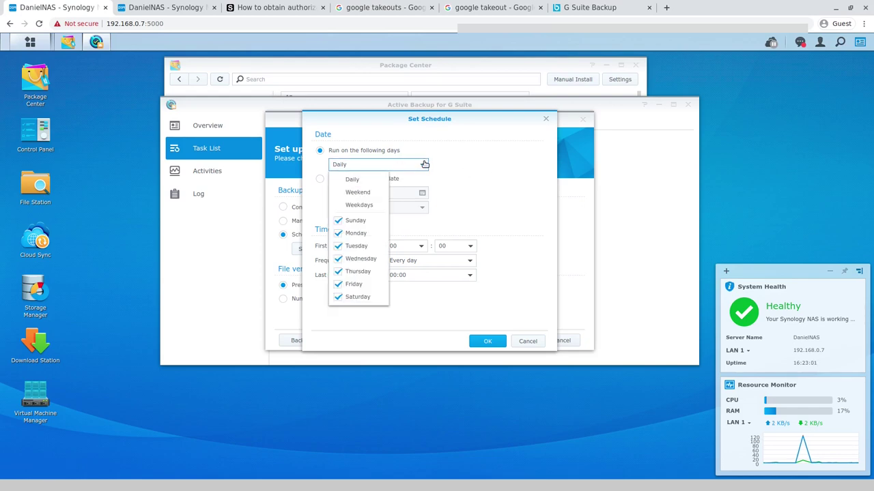
left_click(365, 194)
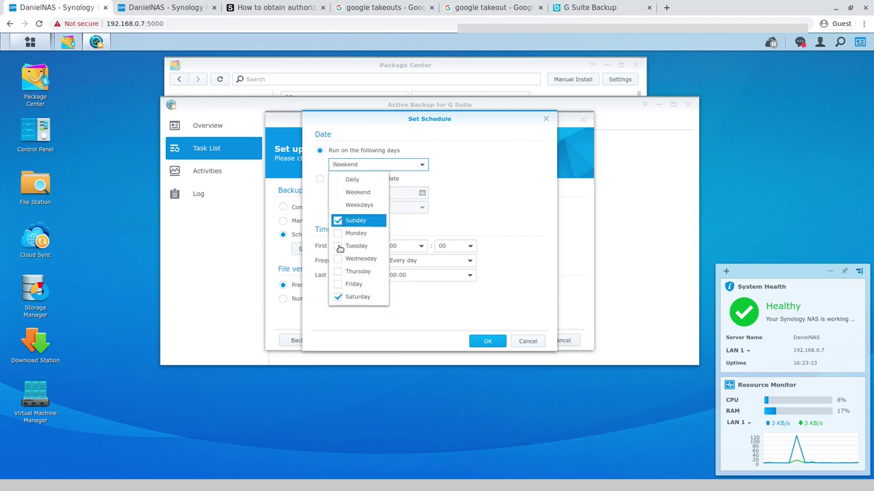
left_click(340, 221)
left_click(539, 219)
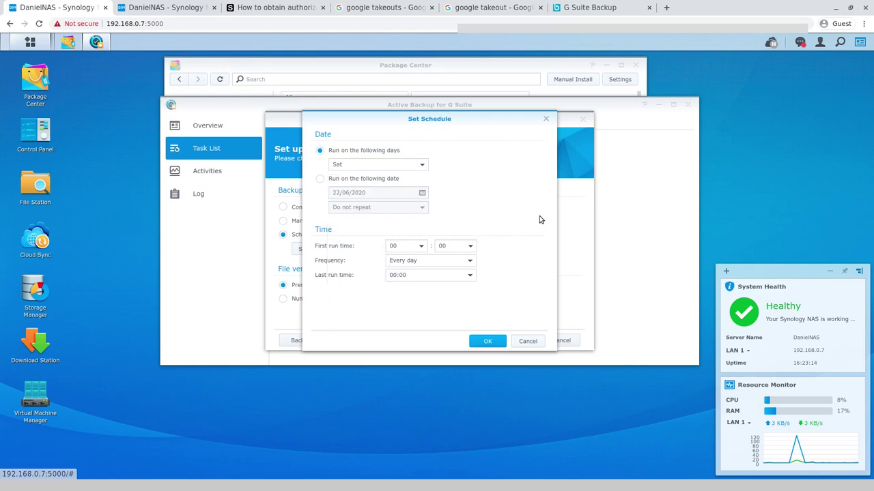
left_click(405, 167)
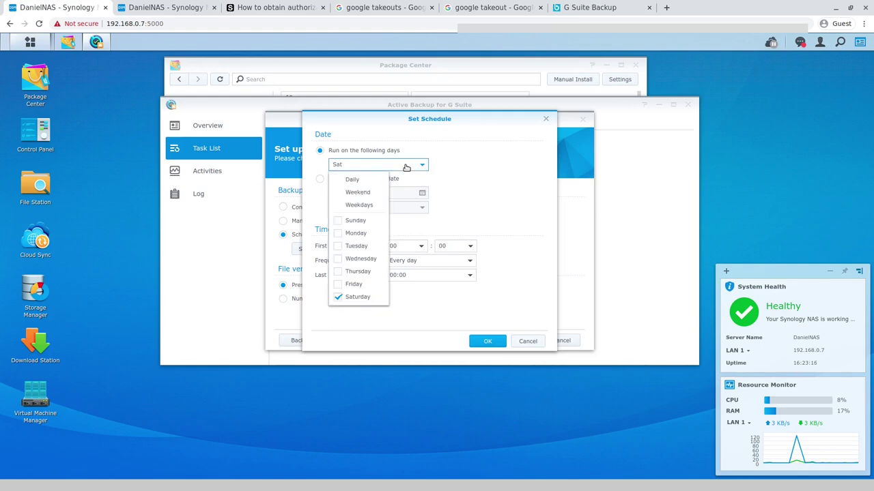
left_click(515, 229)
left_click(409, 166)
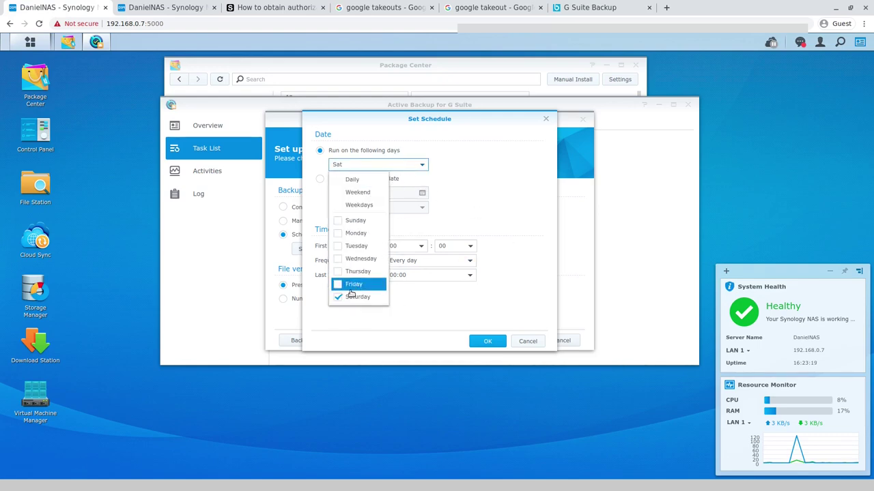
left_click(358, 192)
left_click(351, 296)
left_click(489, 200)
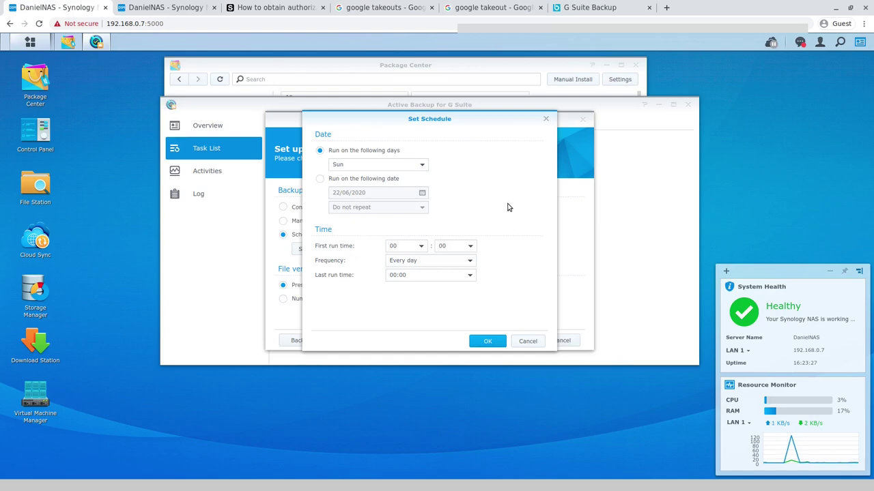
Step: Set the first run hour to 04 and keep the Every day frequency
left_click(404, 250)
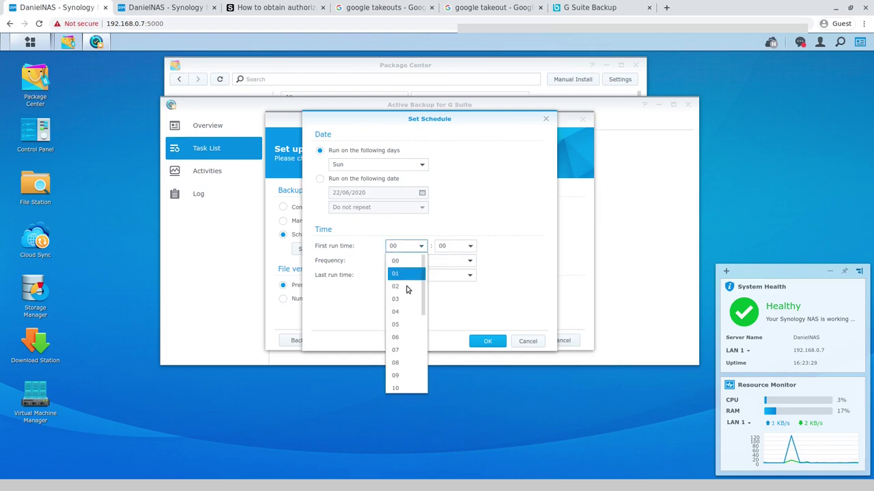
left_click(404, 312)
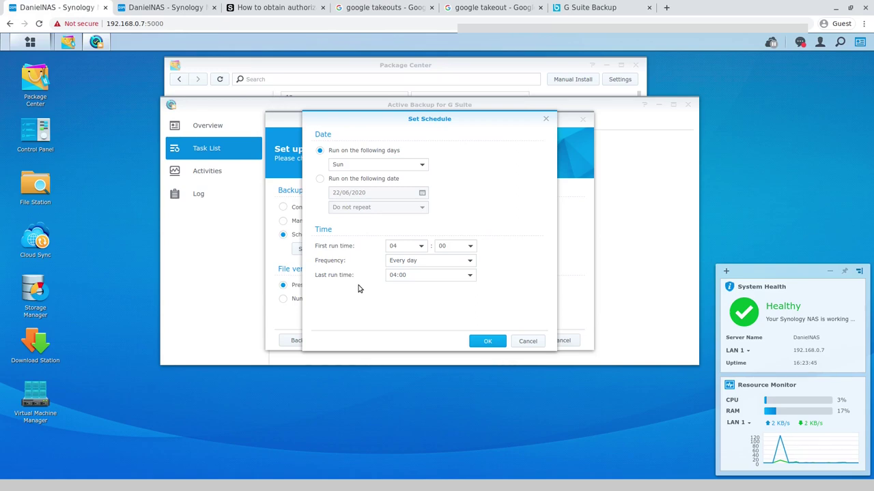
left_click(399, 262)
scroll(406, 279, "down", 3)
scroll(406, 280, "up", 3)
left_click(520, 230)
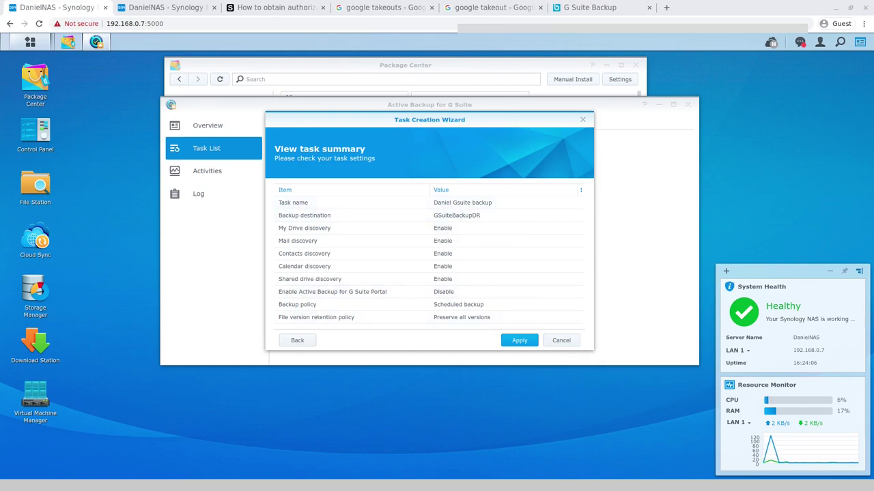
Step: Create the task from the summary and confirm running the backup now
key("Return")
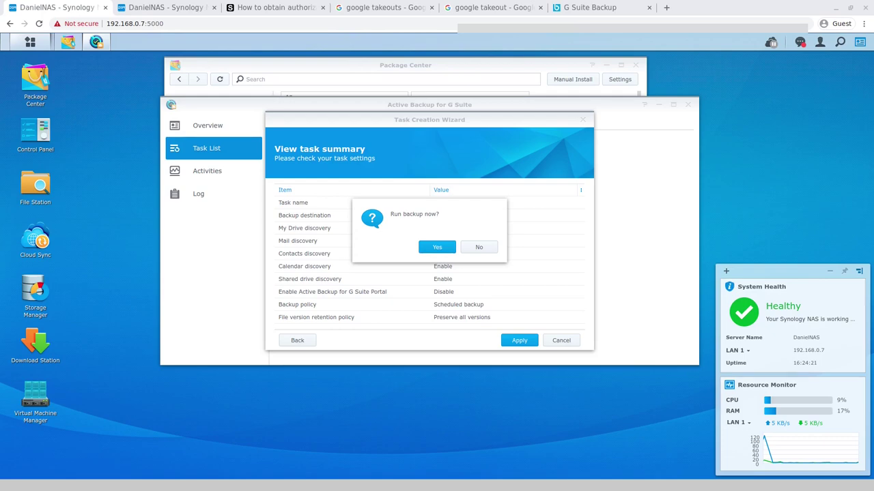
key("Return")
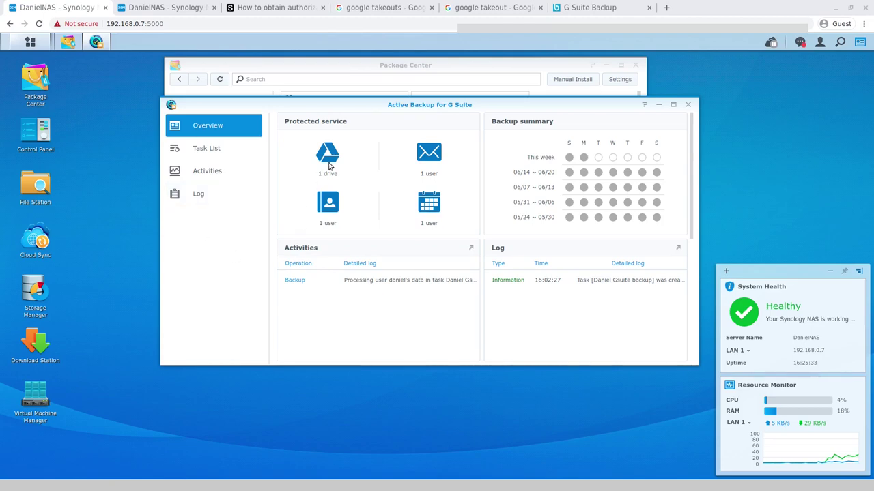
Step: Check the Overview's protected services, then open GSuiteBackupDR in File Station
mouse_move(325, 171)
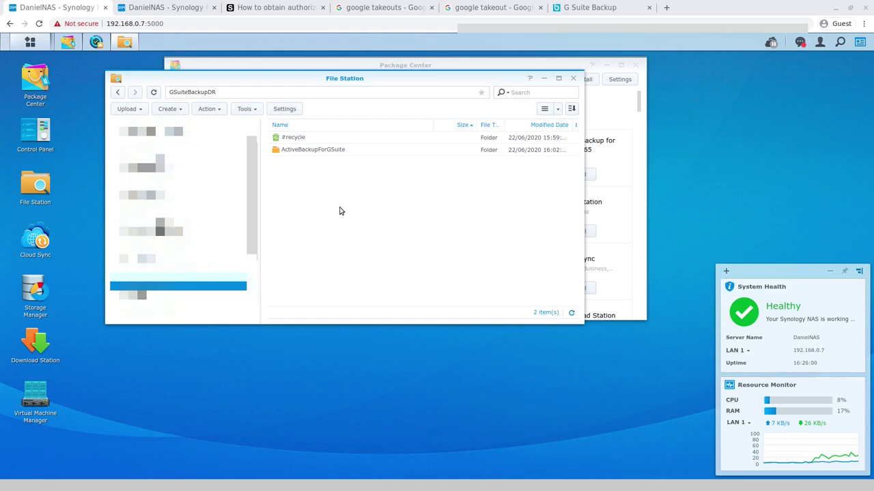
Step: Browse ActiveBackupForGSuite > task_1, peek into #SynoRepo, and refresh to reveal the backed-up Google Drive folder
double_click(327, 151)
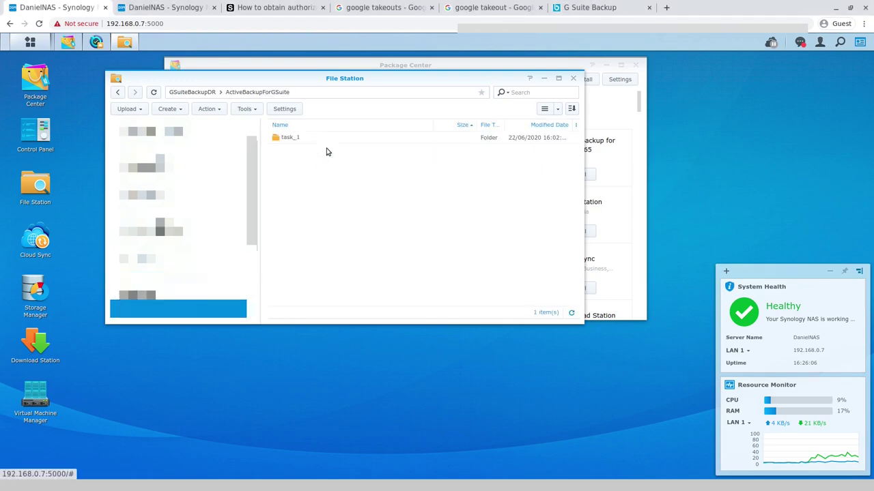
double_click(287, 142)
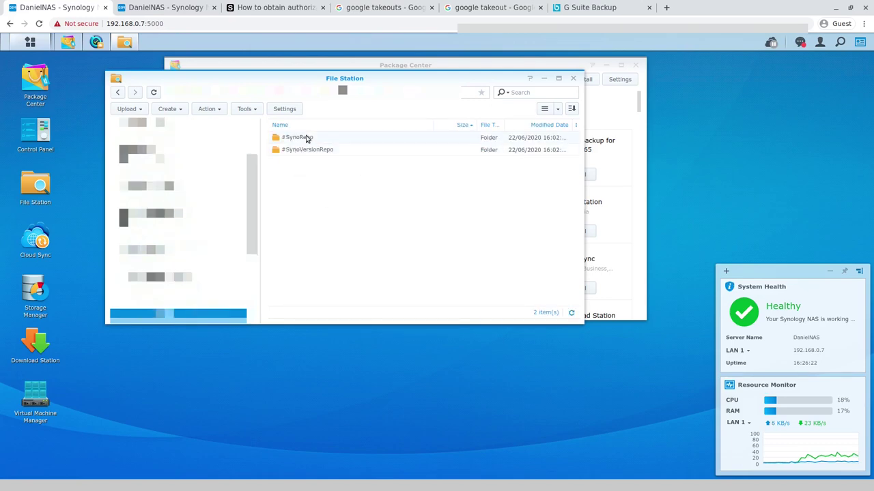
double_click(301, 139)
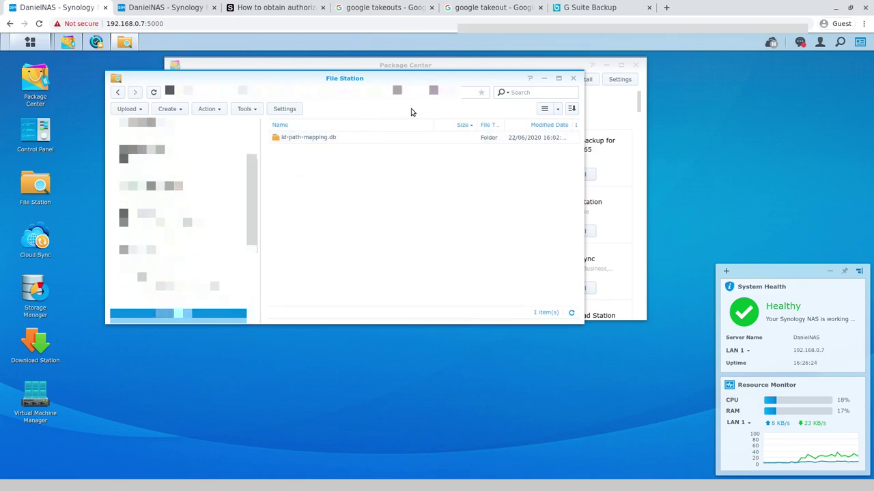
key("BackSpace")
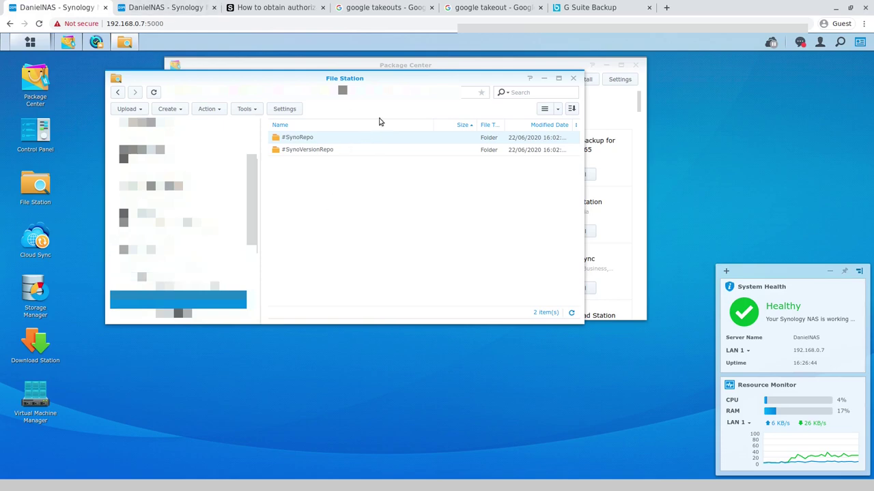
left_click(154, 92)
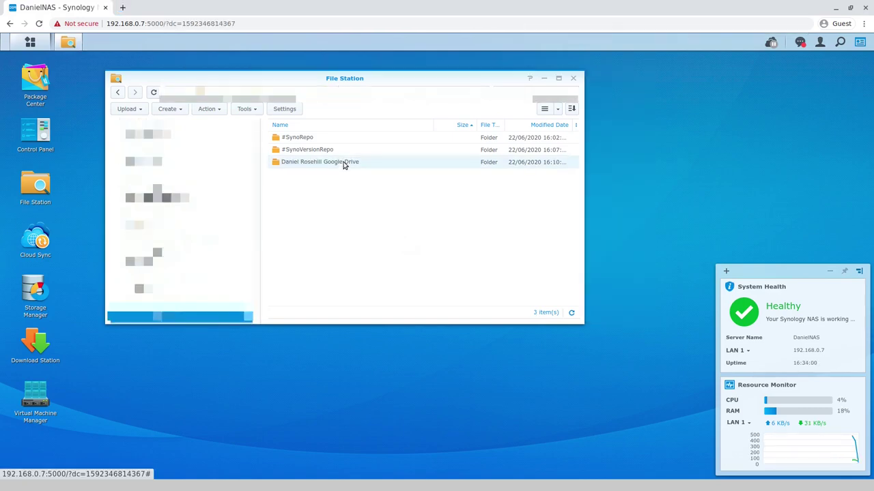
Step: Open the backed-up Voice notes folder and check the file options for My recording 1.wav
double_click(344, 163)
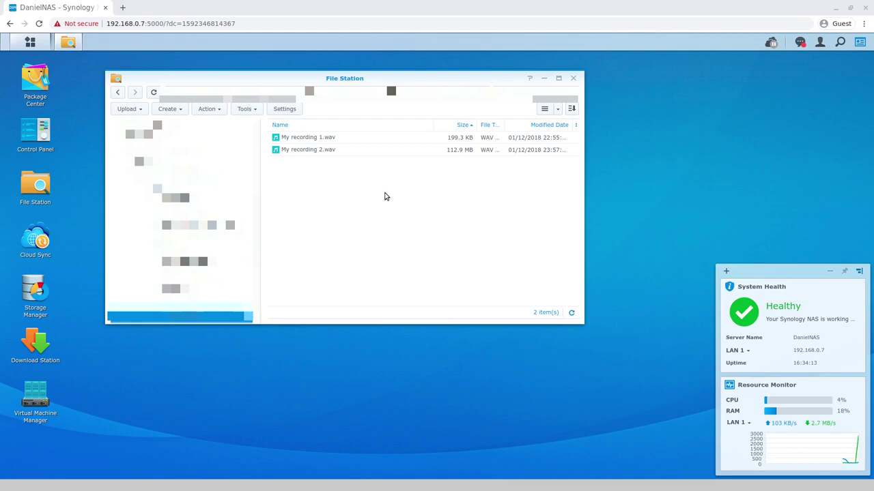
right_click(326, 137)
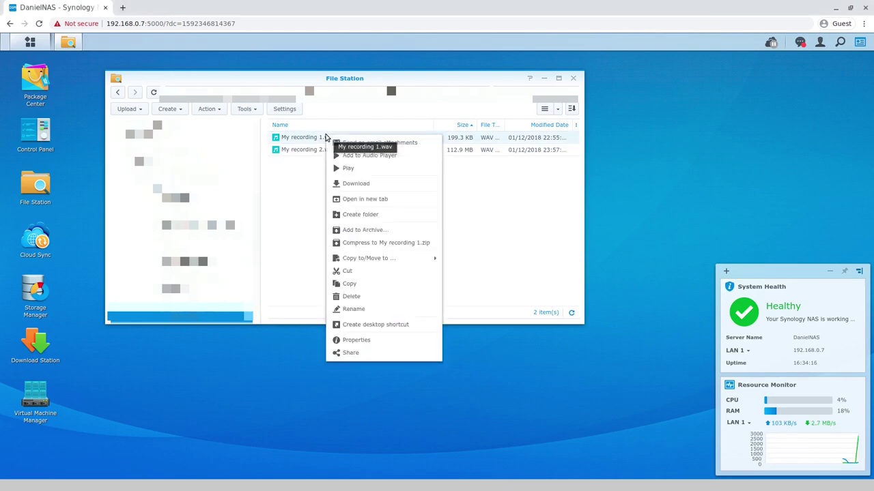
left_click(511, 210)
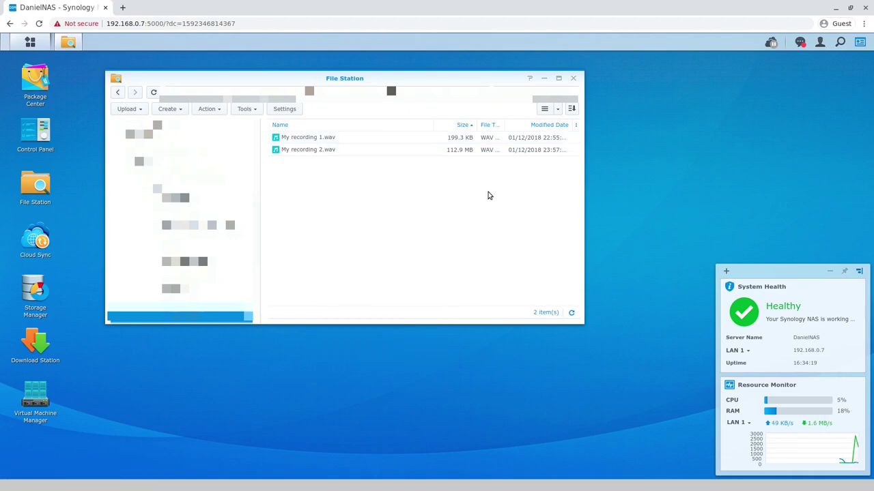